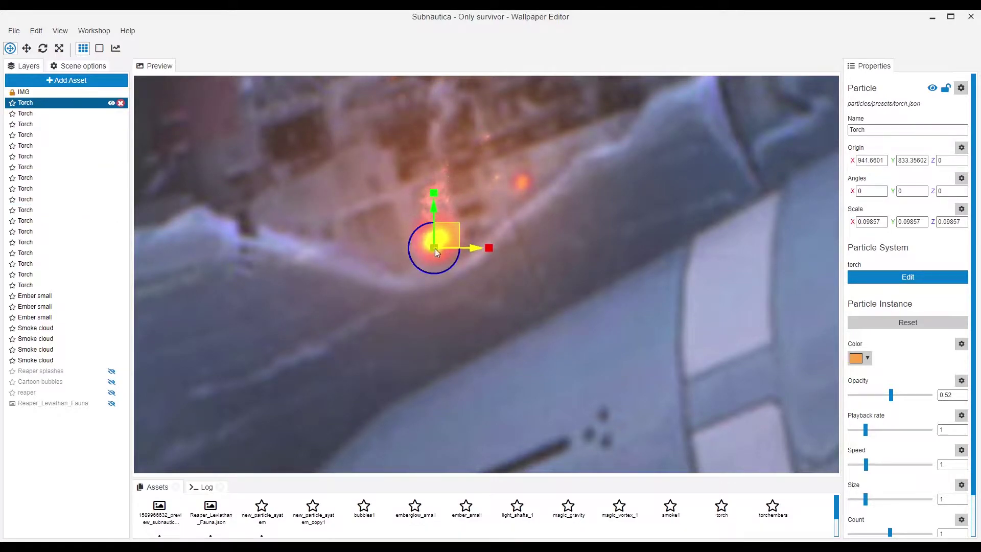
Try enlarging the first Torch particle to a scale of about 0.29, and undo the change.
left_click_drag(431, 249, 428, 126)
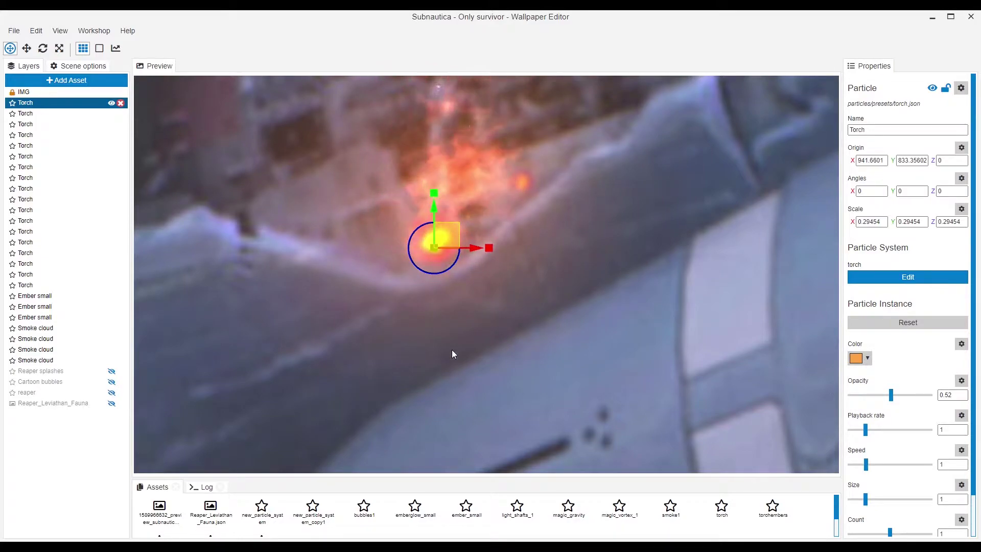
key("ctrl+z")
Hide the first two Torch layers and show them again to compare the fire effect on the ship's hull.
scroll(514, 221, "down", 3)
left_click_drag(514, 221, 455, 314)
left_click(113, 105)
left_click(112, 114)
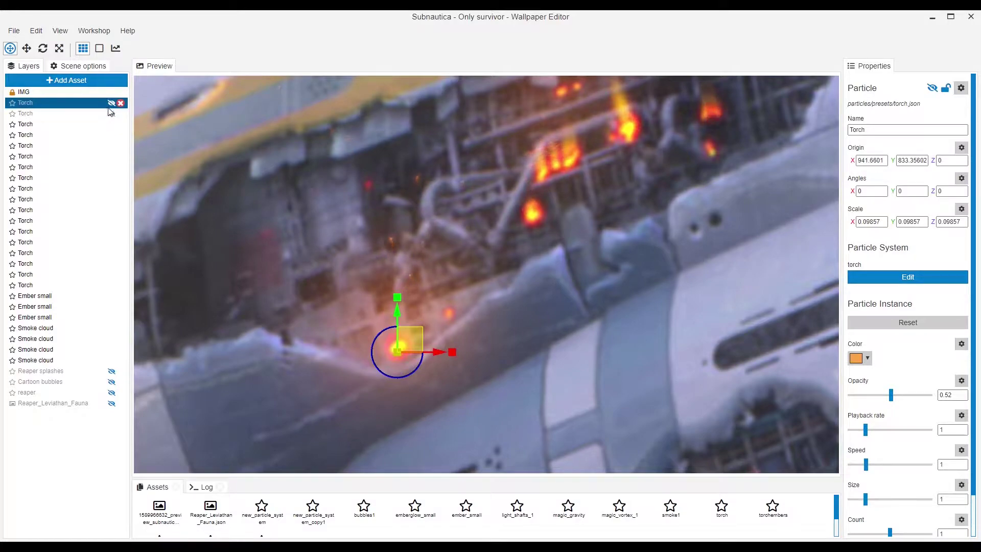
left_click(102, 113)
left_click(100, 106)
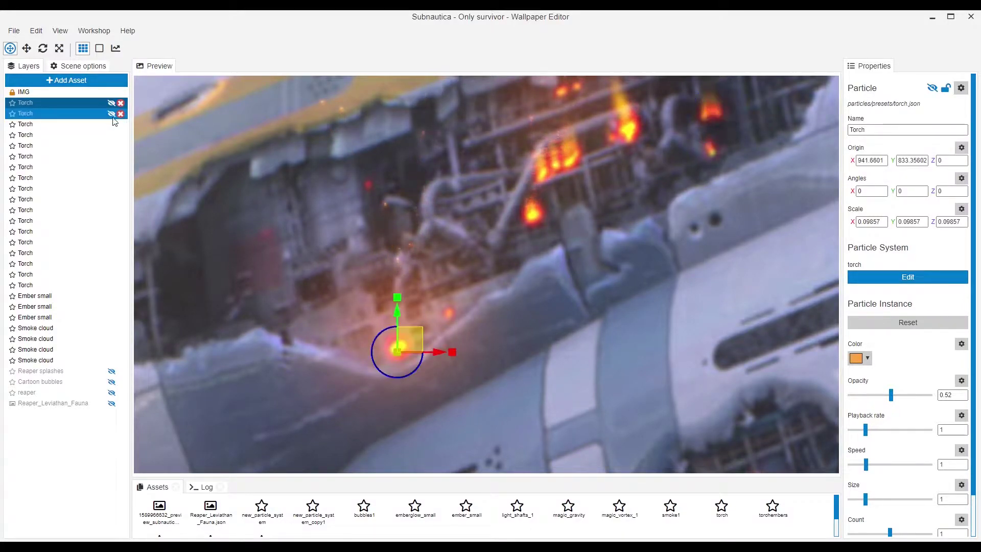
scroll(415, 196, "down", 5)
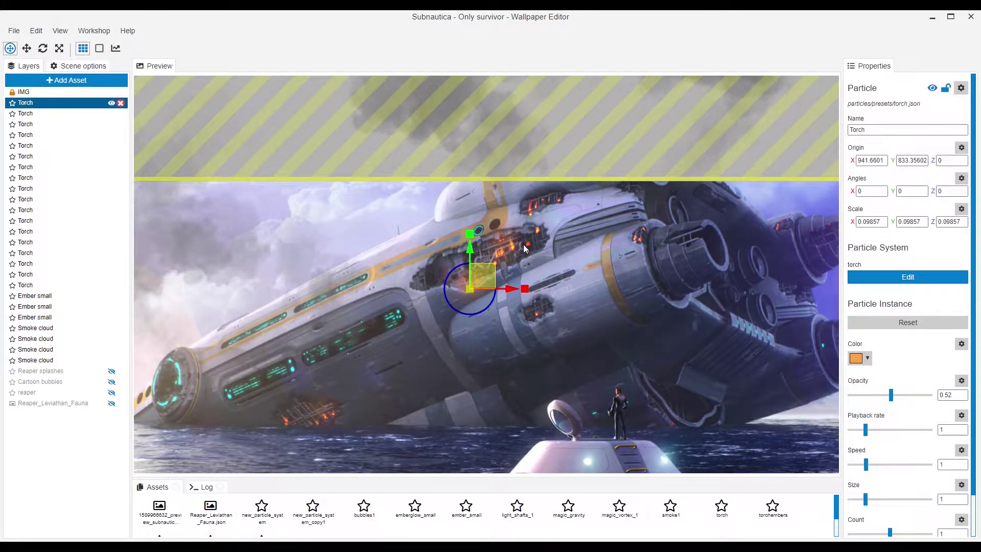
Inspect the first Ember small particle in the large hull breach and save the project.
left_click(35, 295)
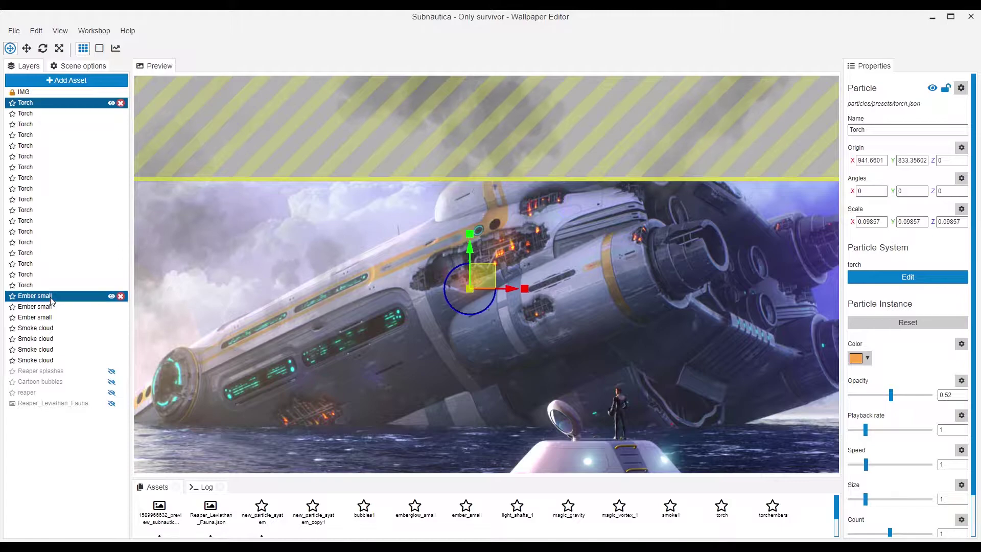
scroll(453, 255, "up", 5)
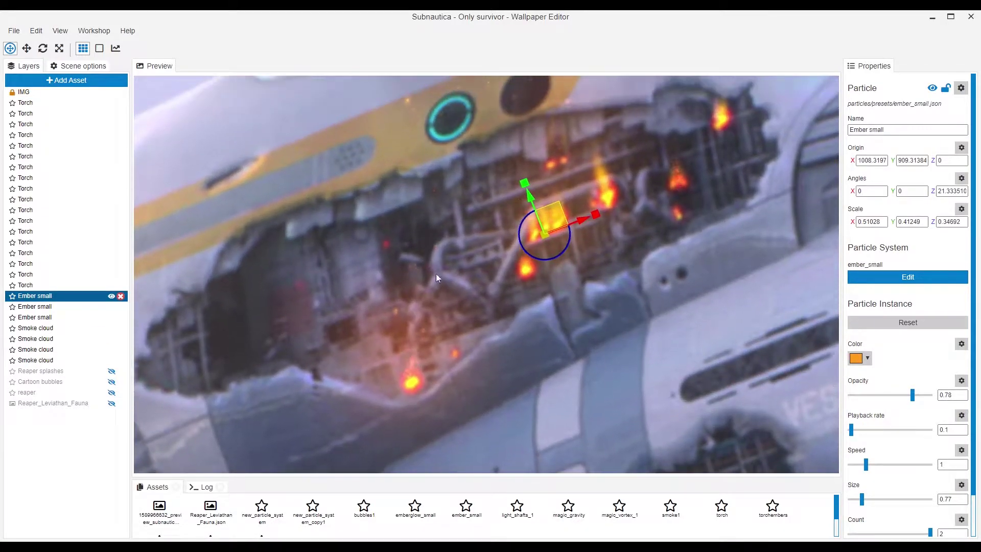
key("ctrl+s")
Set the lifetime of the third Ember small particle, at the ship's waterline, to 0.24.
scroll(473, 121, "down", 3)
left_click(35, 317)
left_click_drag(293, 352, 468, 221)
scroll(350, 377, "up", 3)
scroll(325, 387, "up", 2)
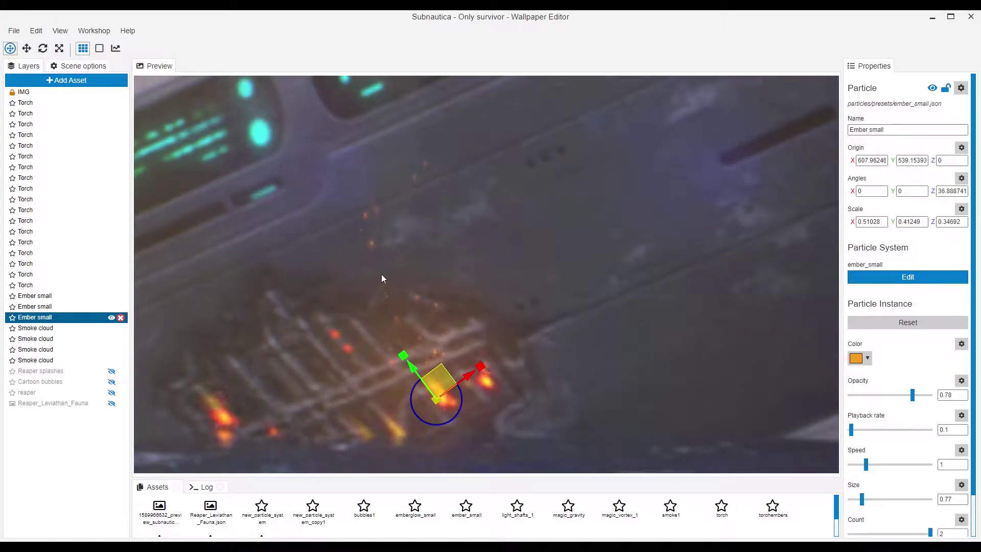
scroll(880, 407, "down", 2)
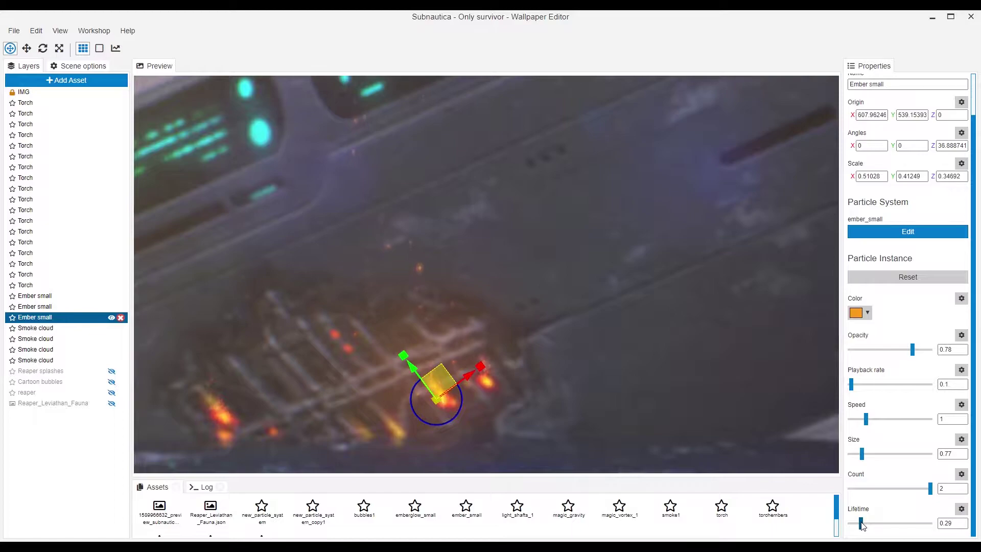
scroll(477, 292, "down", 3)
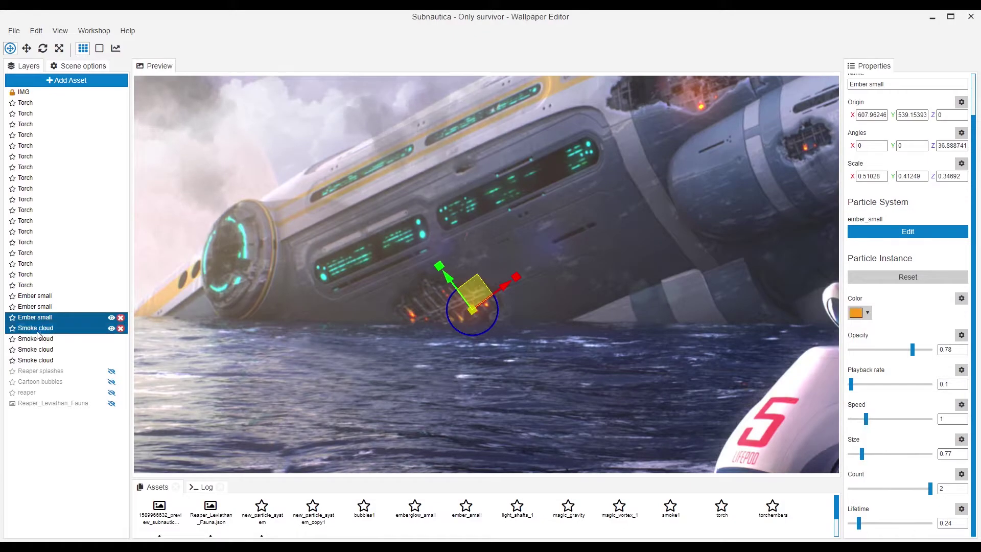
Review the first Smoke cloud particle over the hull breach and save the project.
left_click(51, 327)
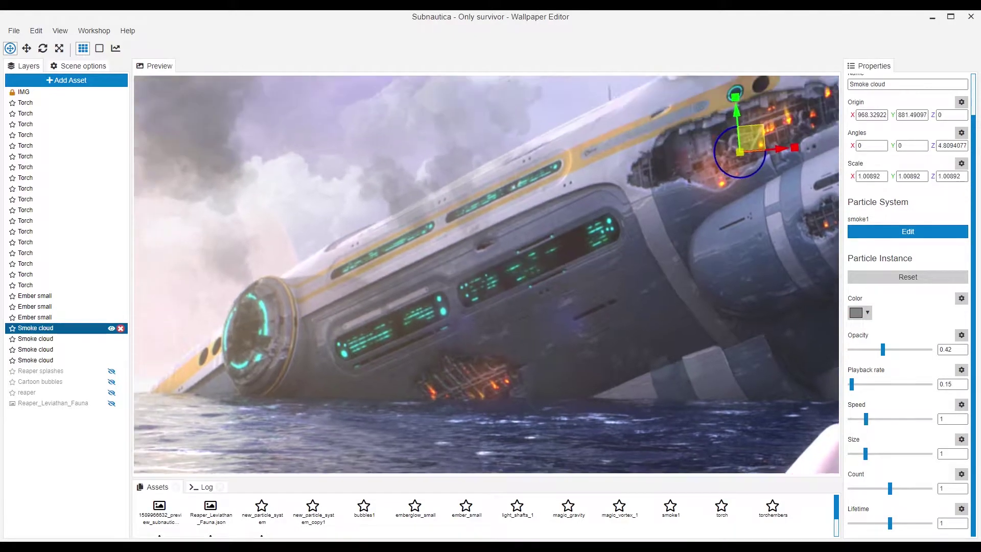
scroll(323, 179, "down", 5)
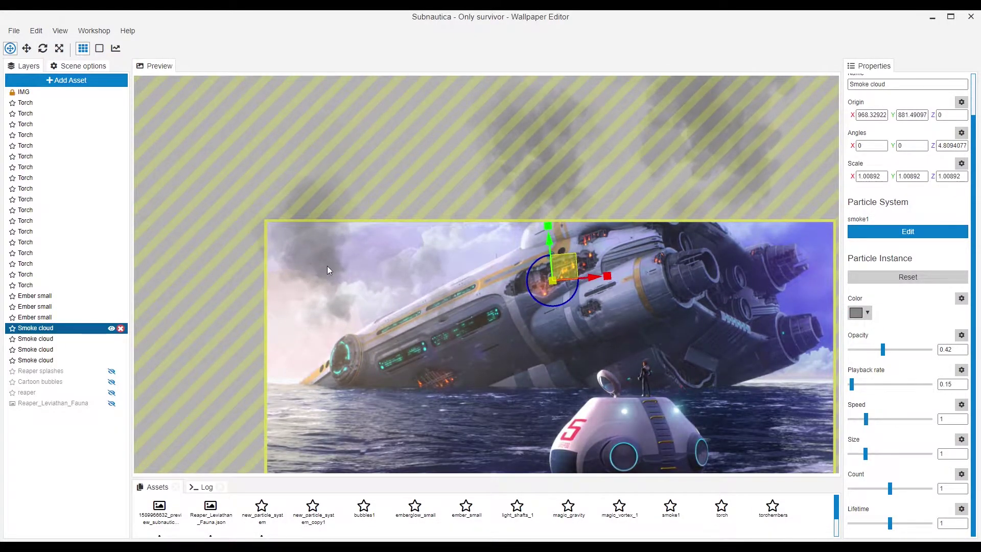
scroll(321, 263, "up", 3)
key("ctrl+s")
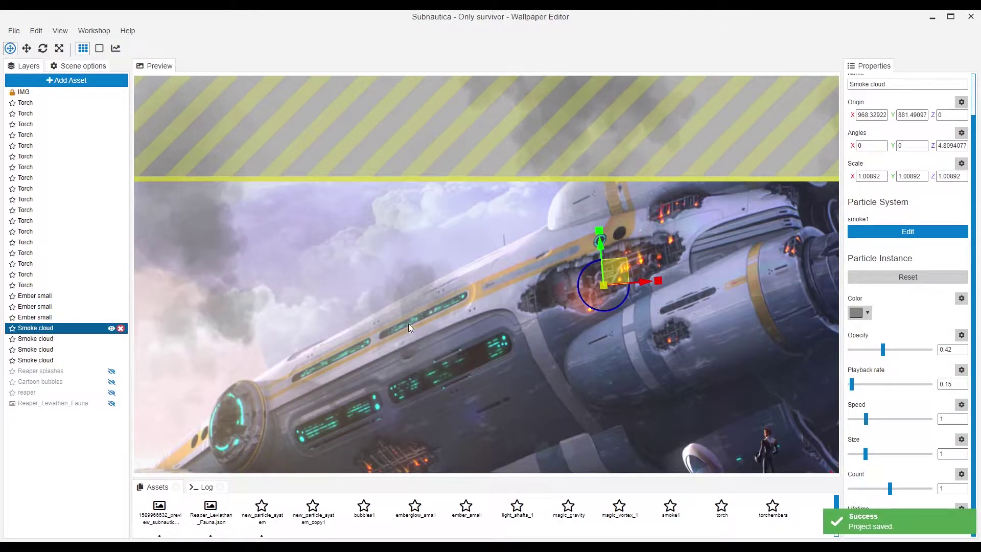
Examine the placement and settings of the remaining Smoke cloud particles, ending on the last one.
left_click(92, 340, "ctrl")
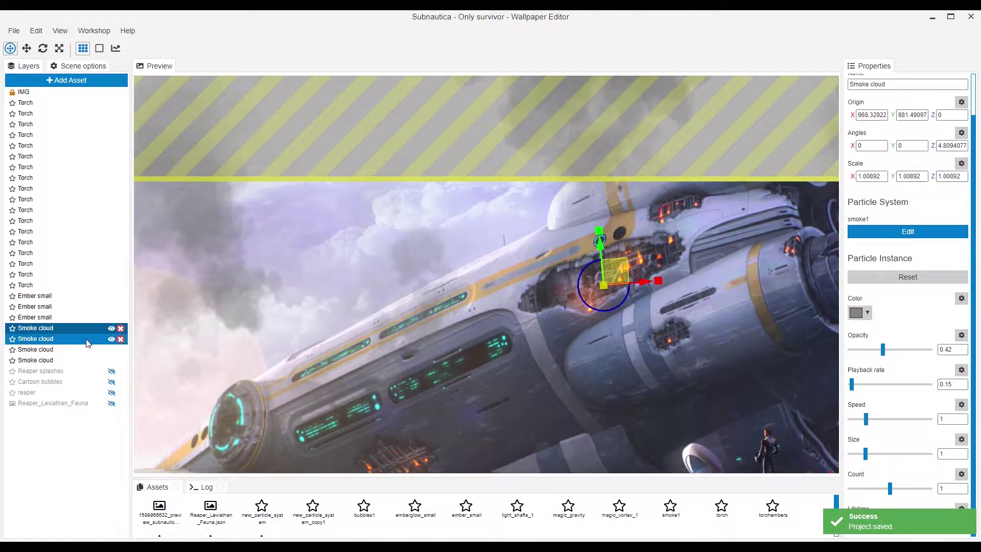
left_click(18, 338, "ctrl")
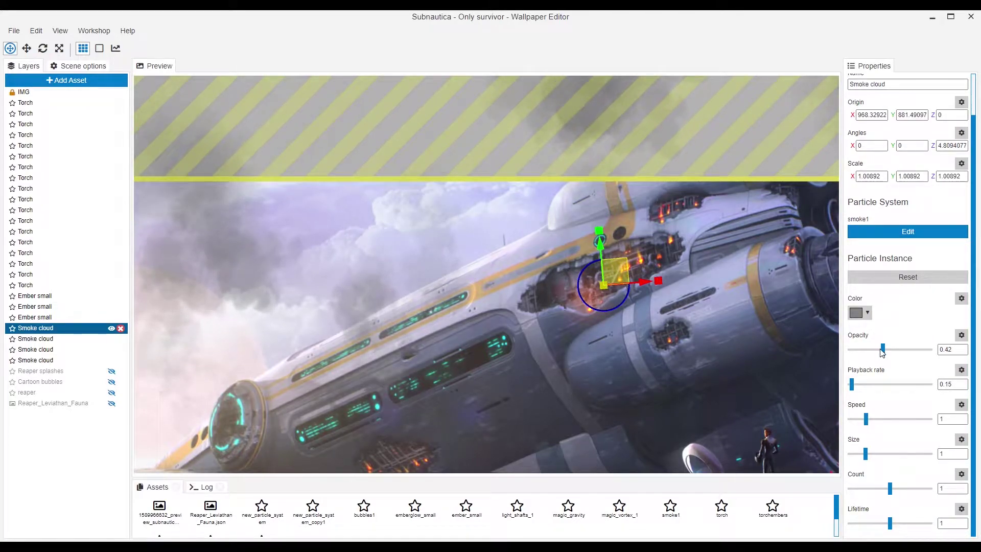
scroll(630, 382, "down", 2)
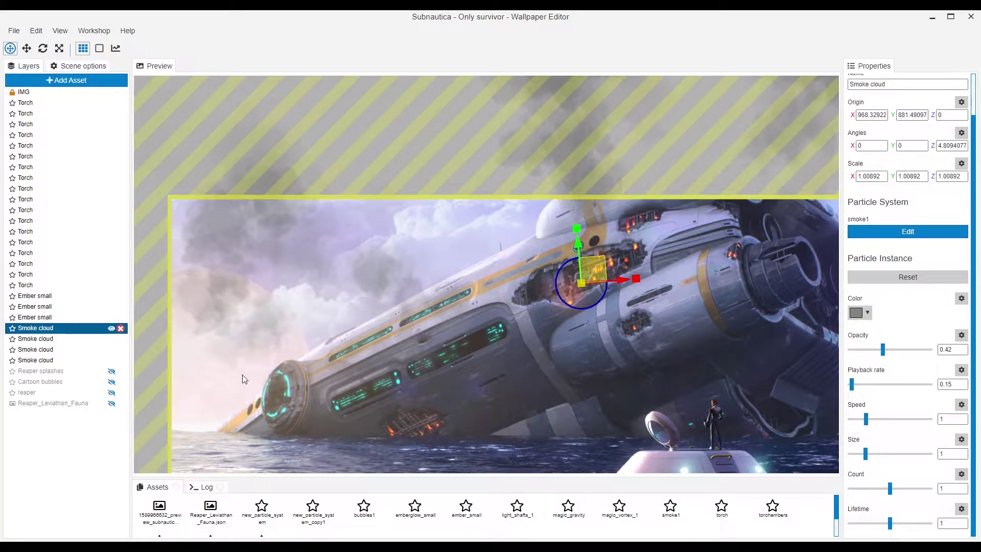
left_click(61, 339)
left_click(60, 360)
left_click(60, 349)
left_click(61, 360)
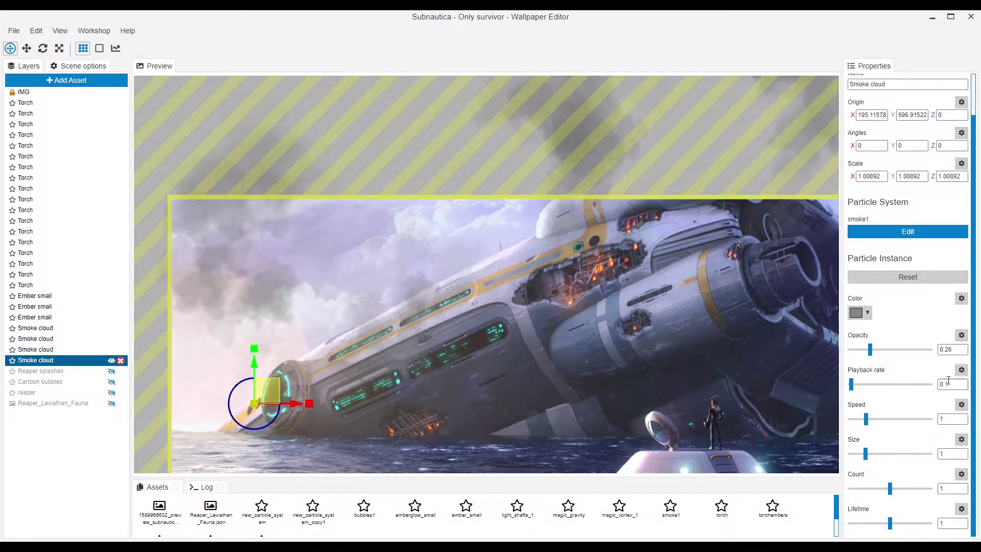
Try playback rates of 2.06 and 1.02 on the last Smoke cloud, and set the rate back to 0.1.
left_click(873, 386)
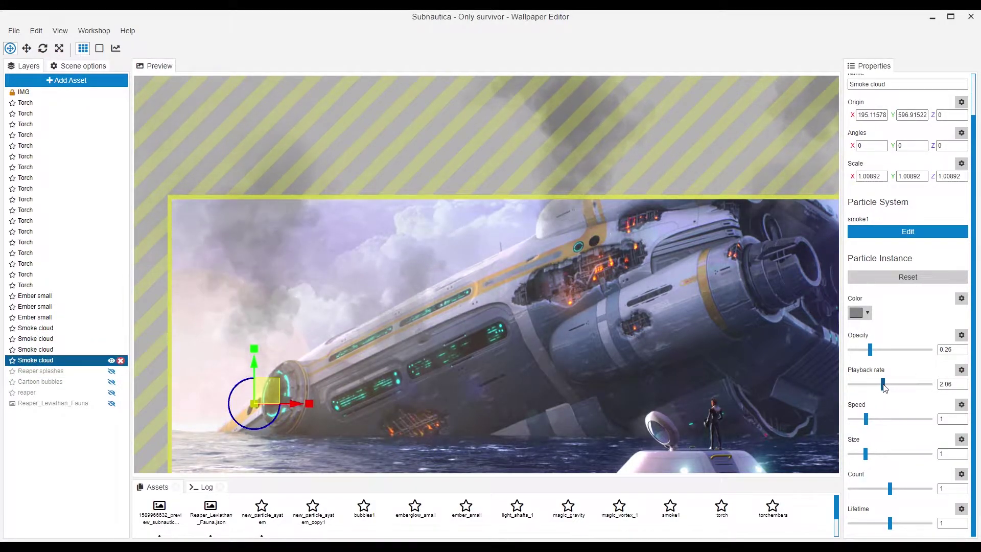
left_click_drag(873, 386, 866, 388)
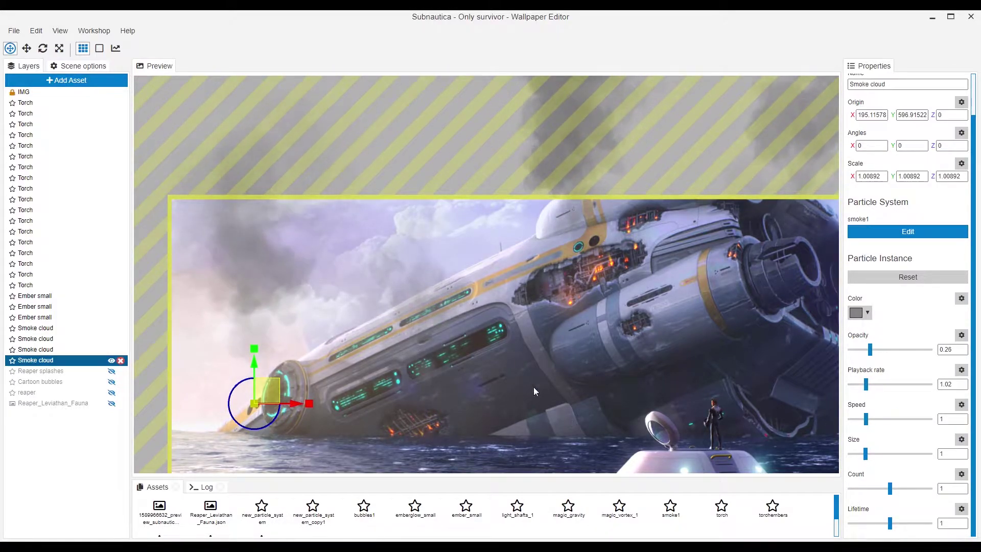
left_click_drag(955, 383, 875, 380)
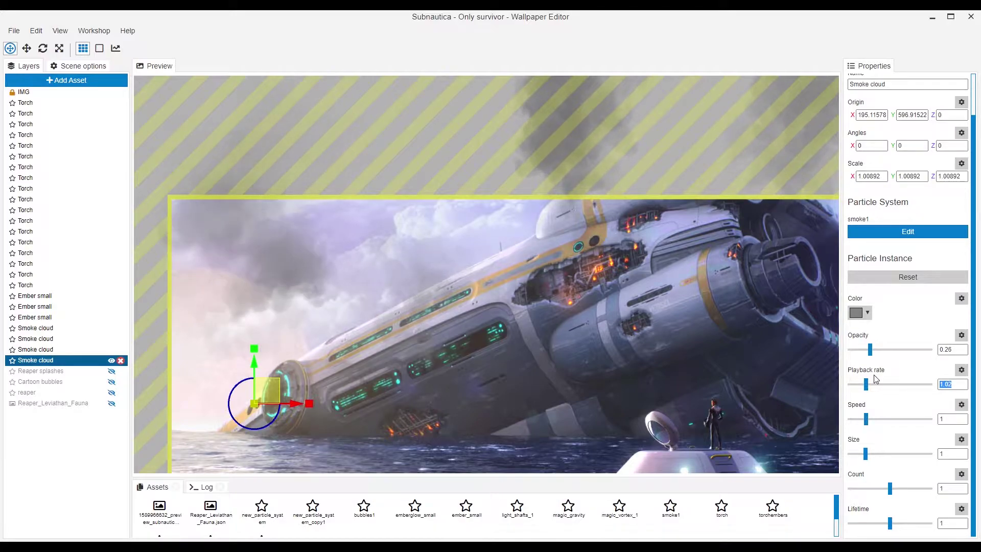
type("0.1")
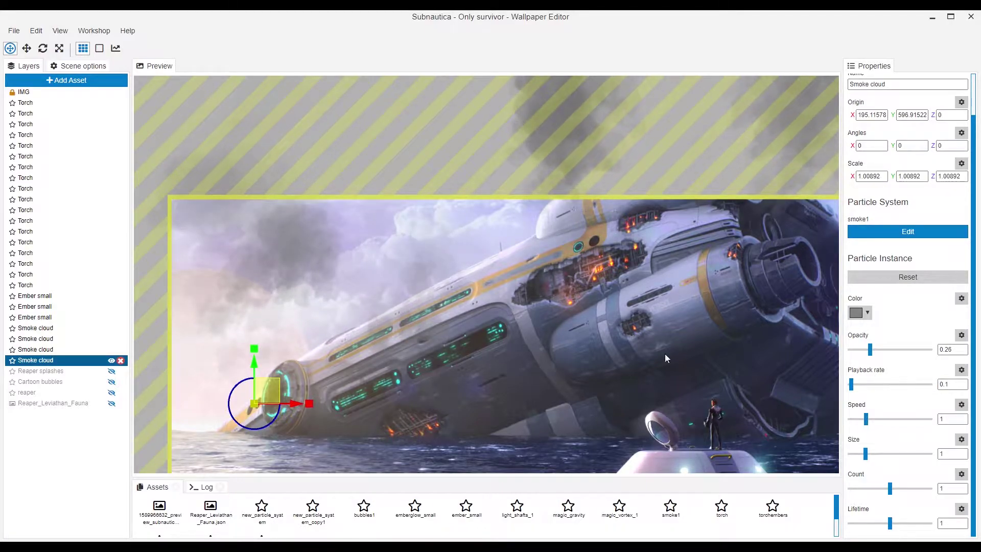
scroll(302, 323, "down", 3)
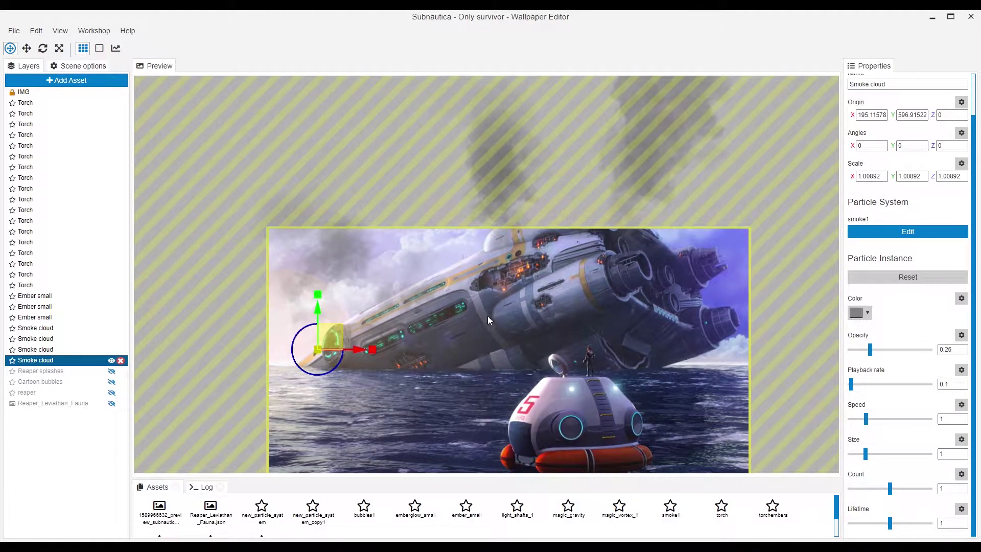
Save the project and turn on the Water Ripple effect of the IMG layer.
left_click(24, 92)
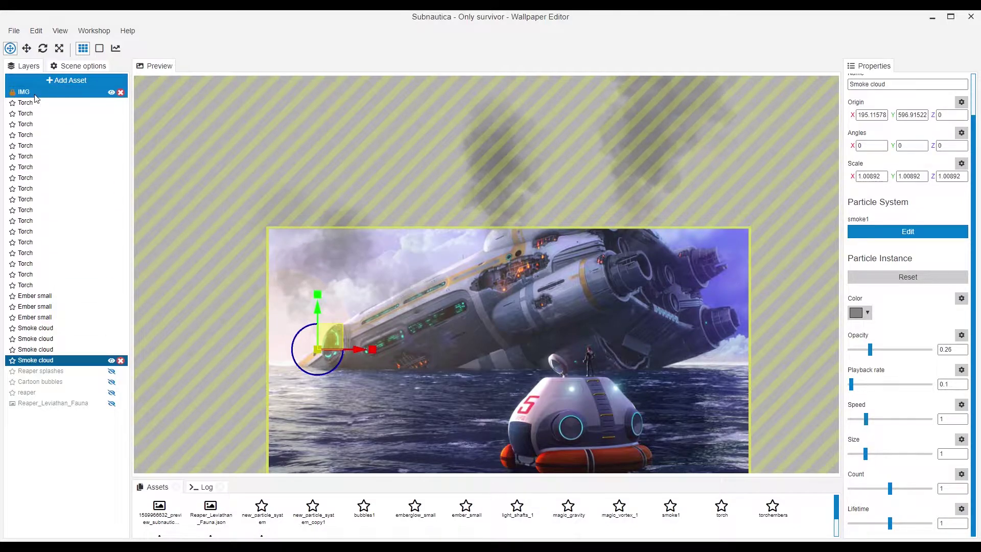
key("ctrl+s")
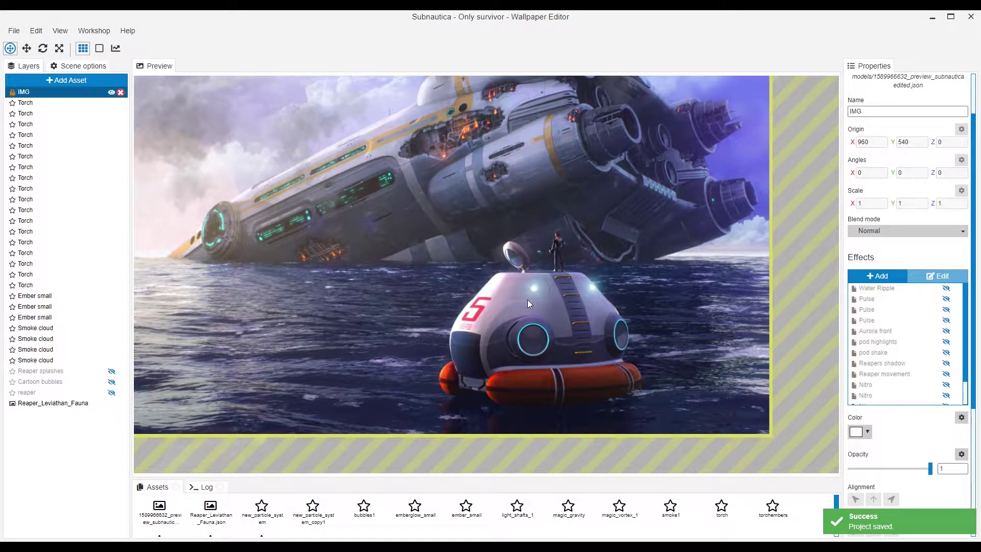
scroll(519, 298, "up", 3)
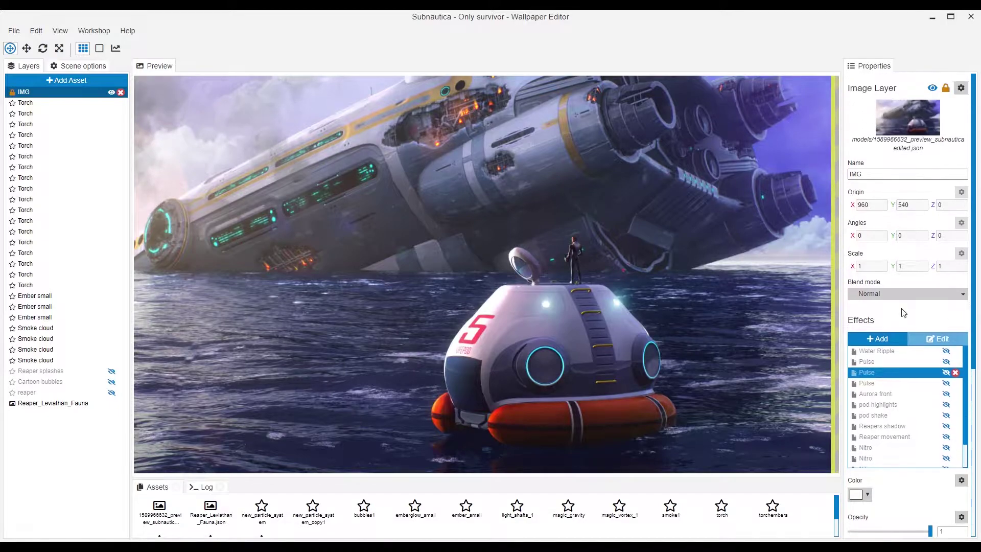
scroll(592, 335, "down", 2)
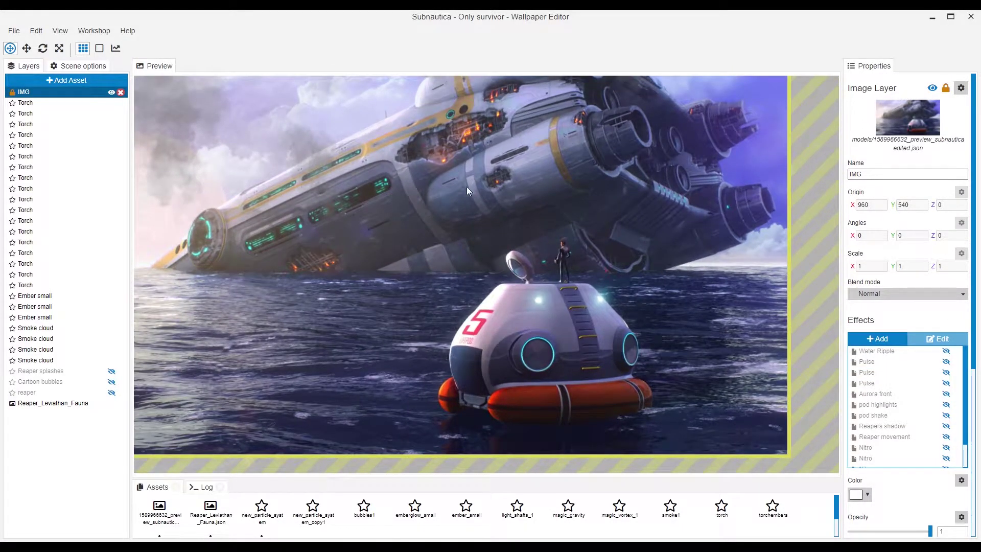
left_click(906, 353)
left_click(945, 351)
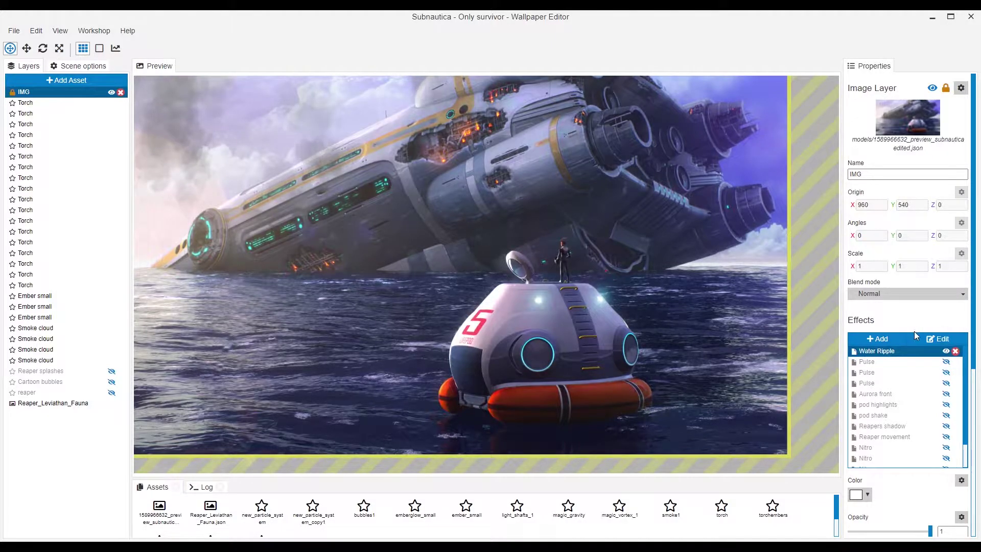
Open the Water Ripple effect's opacity mask for painting and display the mask over the image.
left_click(937, 340)
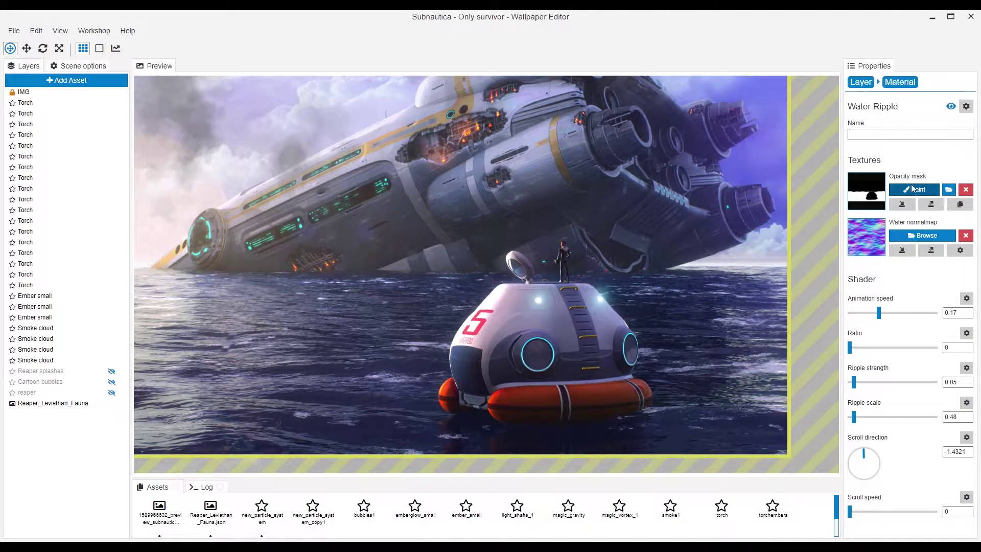
left_click(923, 189)
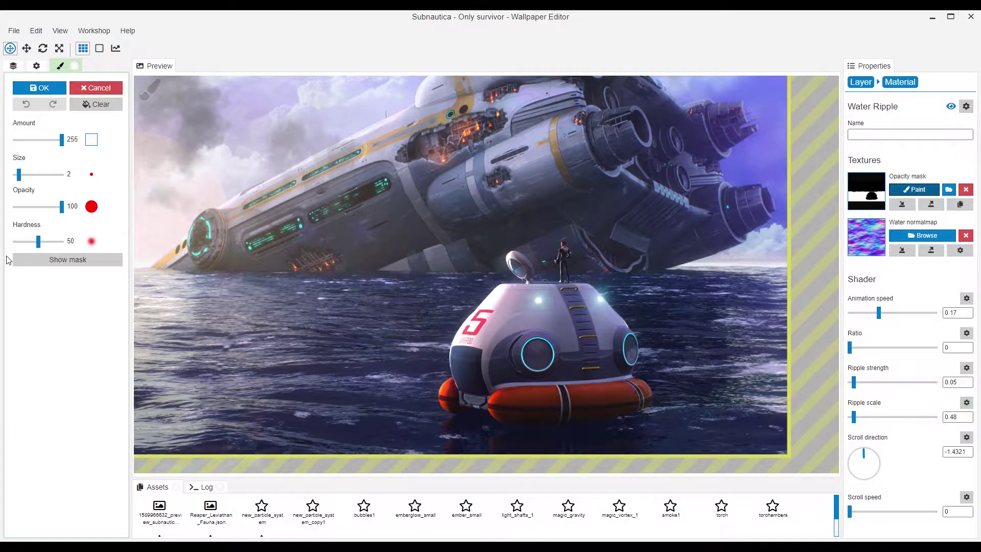
left_click(56, 263)
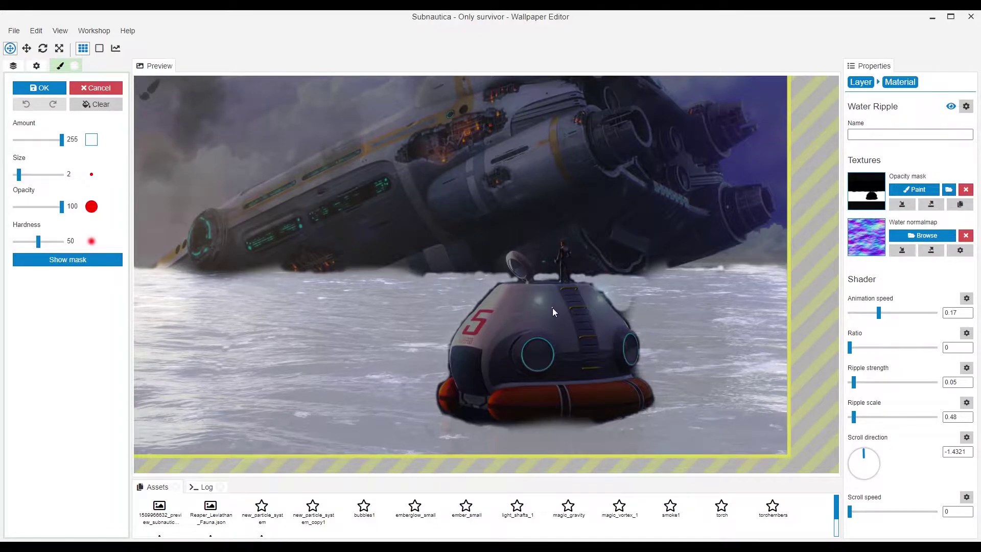
Examine the ripple mask's coverage around the lifepod and along the waterline, saving the project.
scroll(553, 308, "up", 5)
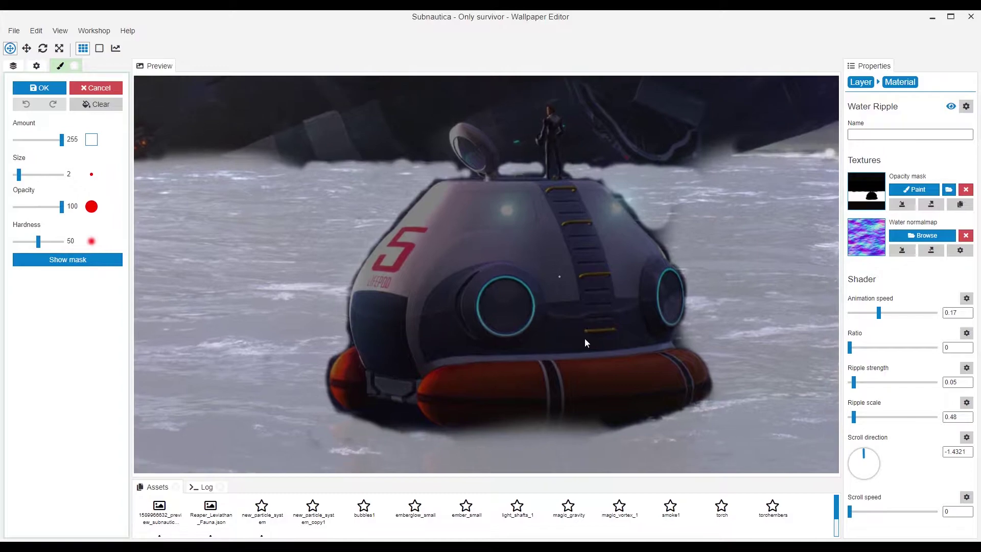
key("ctrl+s")
scroll(577, 237, "down", 2)
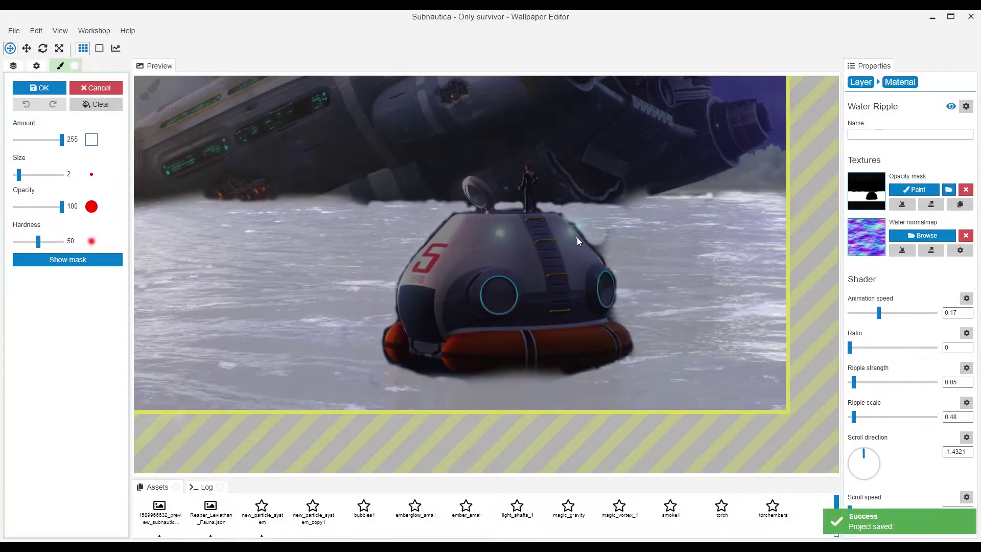
scroll(578, 230, "down", 3)
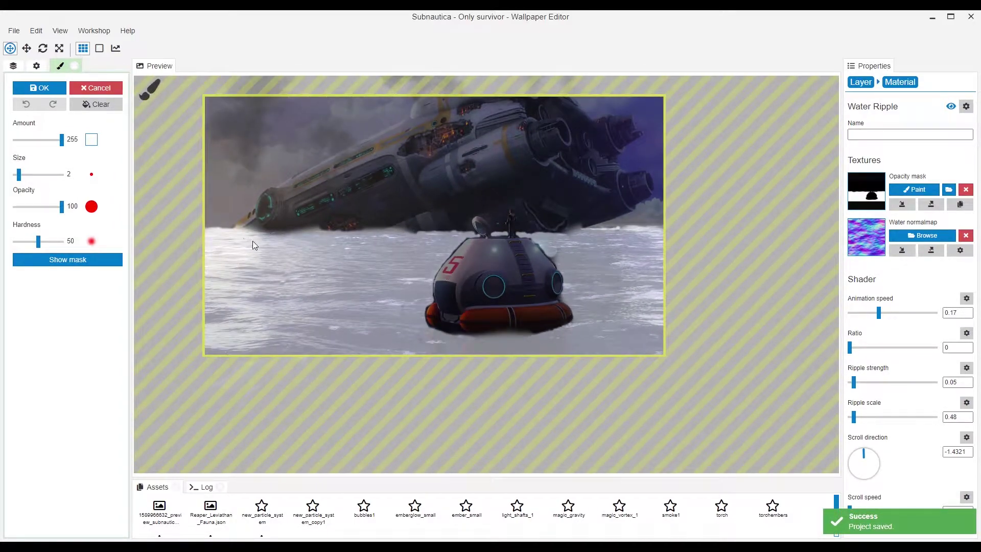
scroll(509, 261, "up", 3)
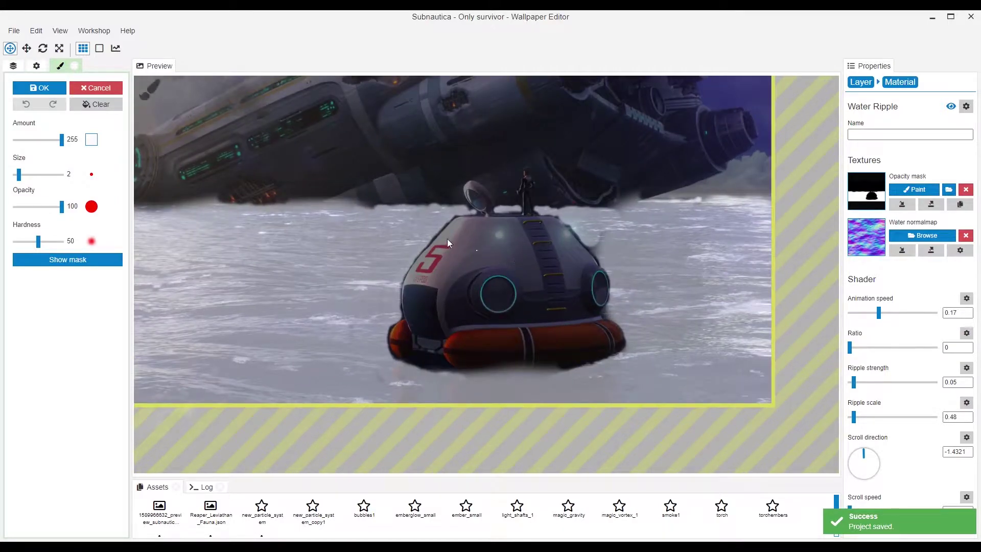
scroll(459, 227, "up", 2)
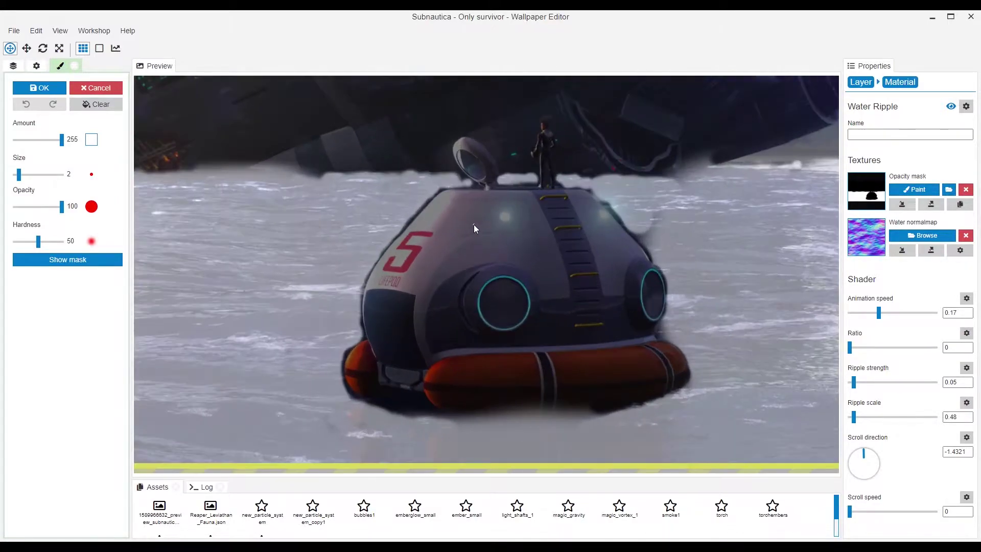
scroll(504, 231, "up", 2)
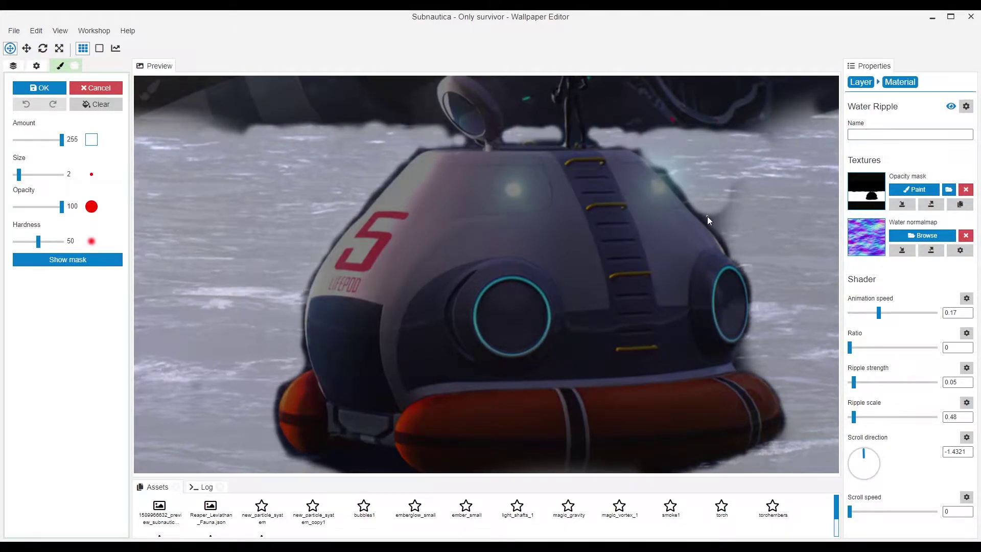
Hide the Water Ripple mask overlay, accept the mask and return to the IMG layer.
scroll(707, 218, "up", 1)
left_click_drag(615, 146, 611, 238)
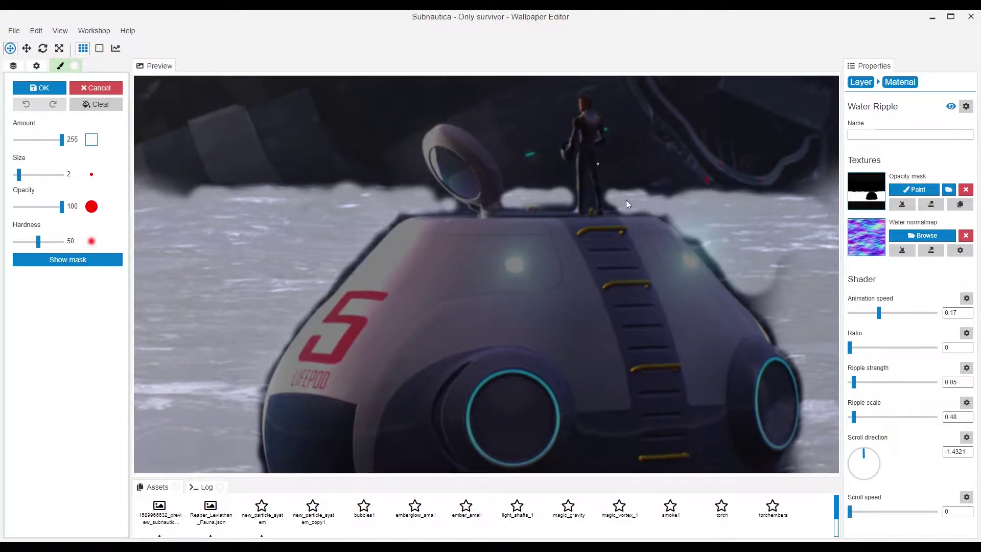
scroll(514, 210, "down", 3)
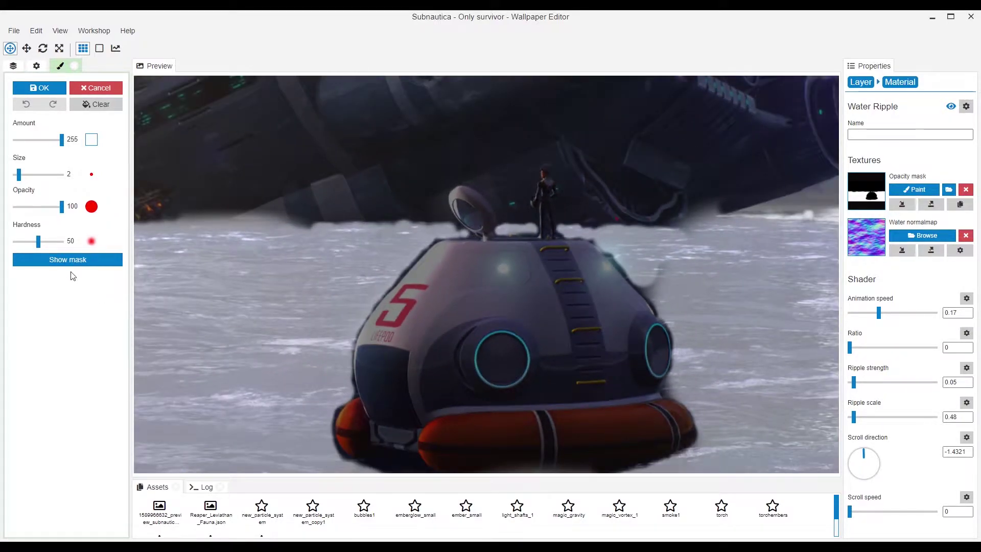
left_click(72, 261)
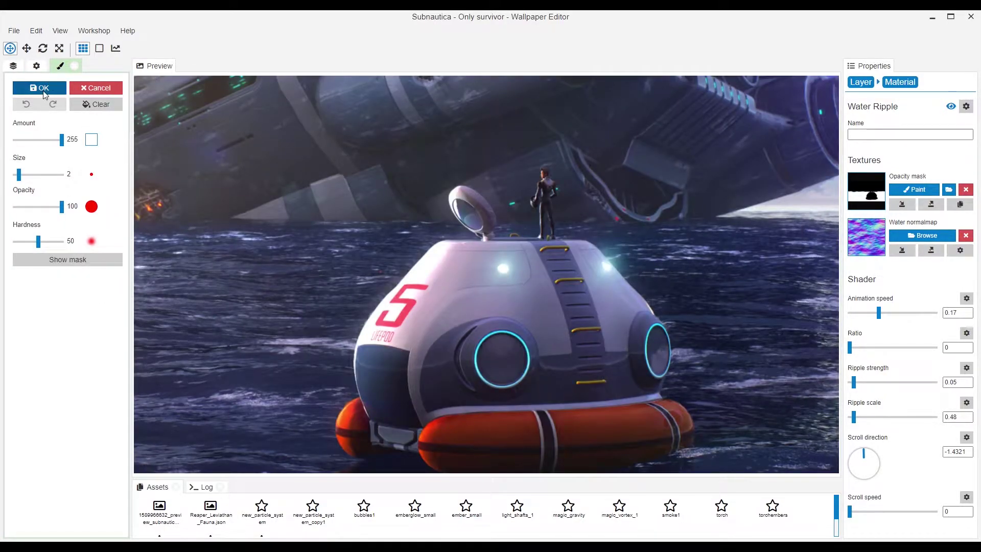
left_click(51, 87)
left_click(29, 93)
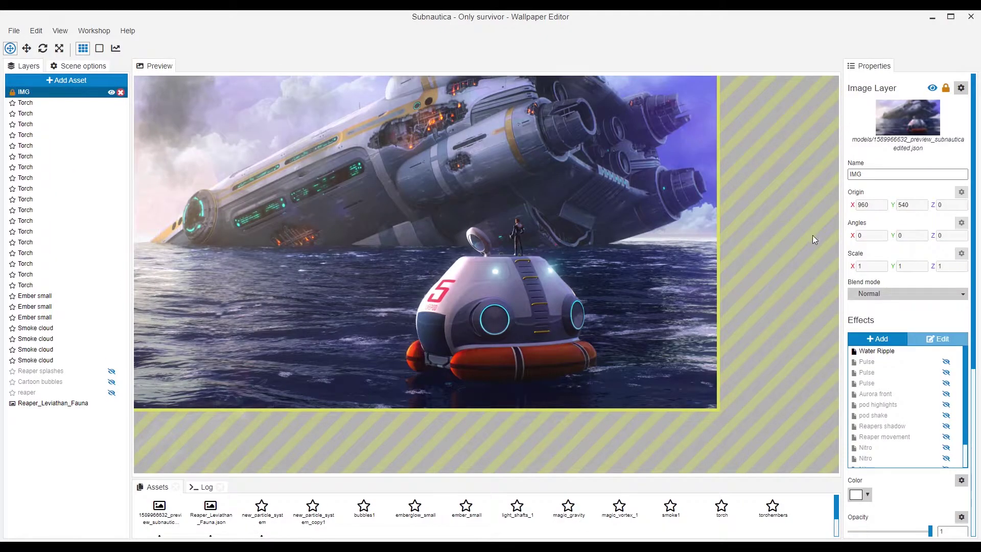
Turn on the pod highlights effect of the IMG layer.
left_click_drag(469, 295, 497, 298)
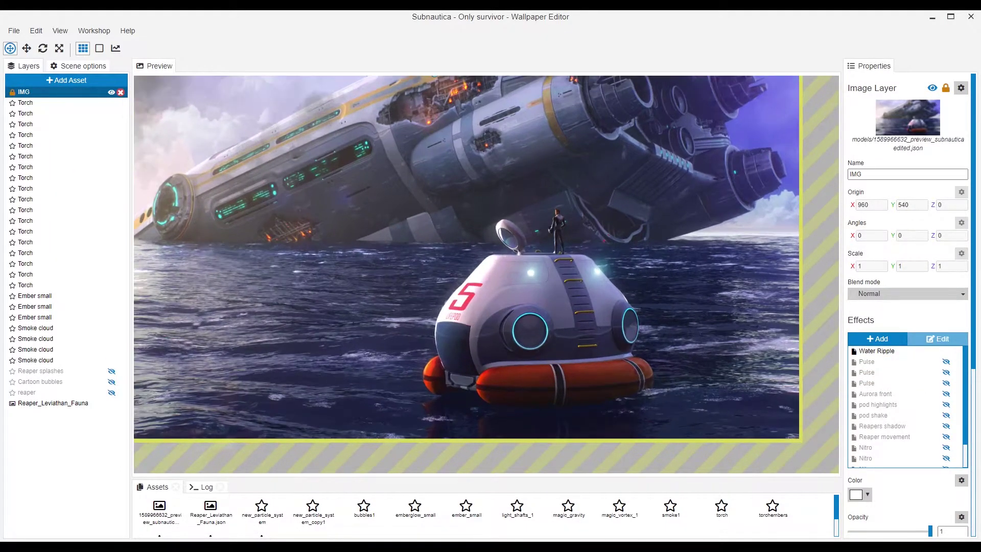
scroll(596, 326, "up", 2)
left_click(903, 406)
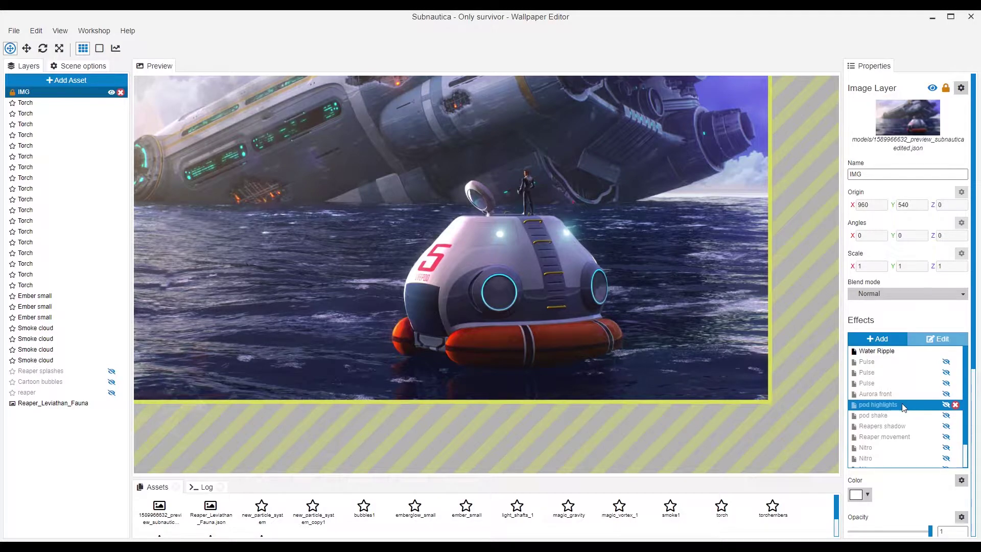
left_click(946, 404)
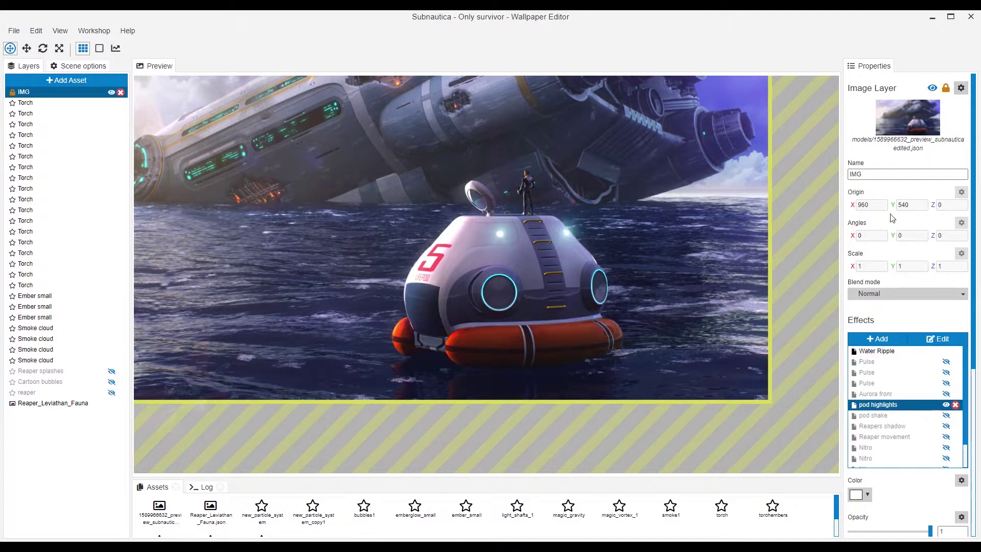
Open the pod highlights effect's settings and review its texture and shader values, saving the project.
left_click(938, 339)
scroll(471, 267, "up", 2)
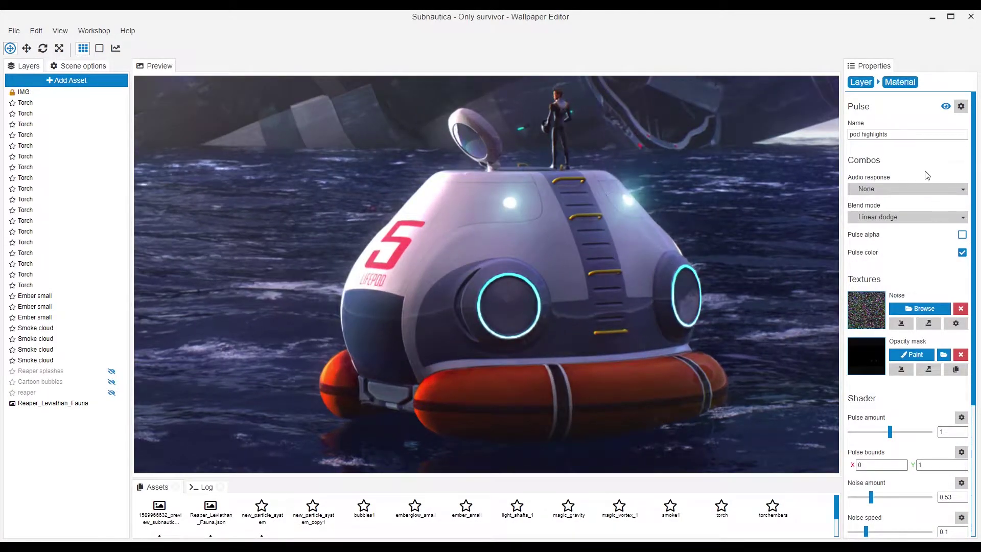
scroll(877, 393, "down", 3)
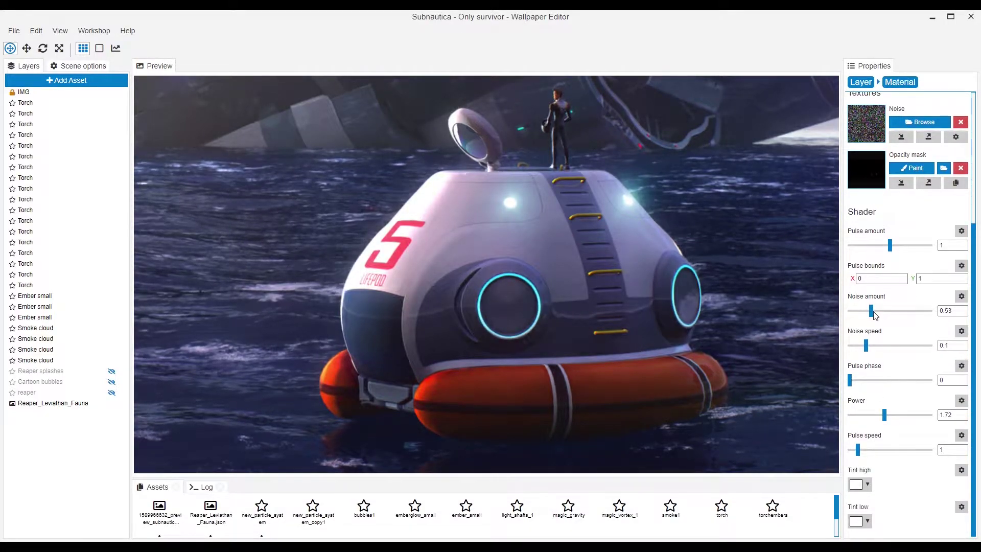
scroll(899, 337, "up", 3)
key("ctrl+s")
Open the pod highlights opacity mask, display it over the image and examine it around the lifepod's round windows, saving the project.
left_click(912, 355)
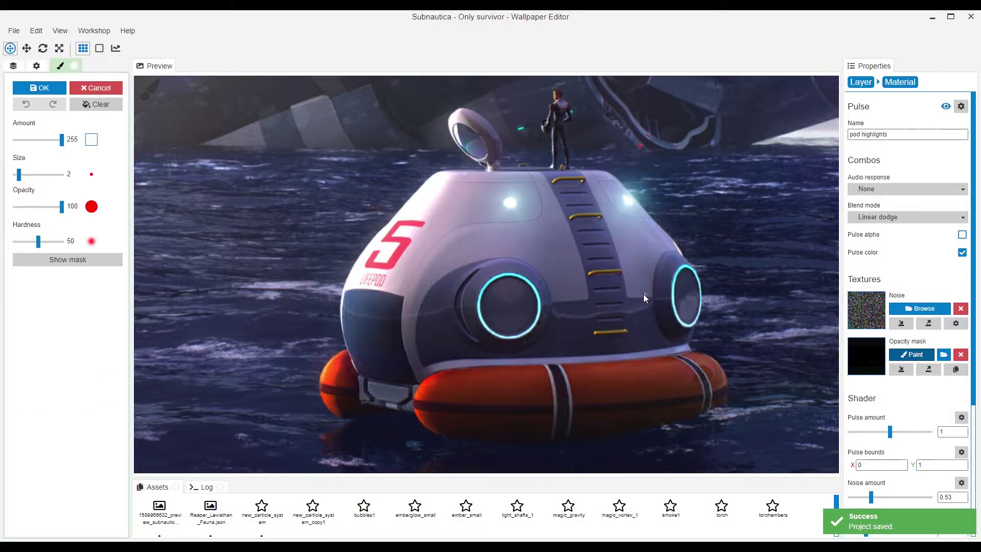
scroll(488, 278, "up", 2)
left_click(65, 259)
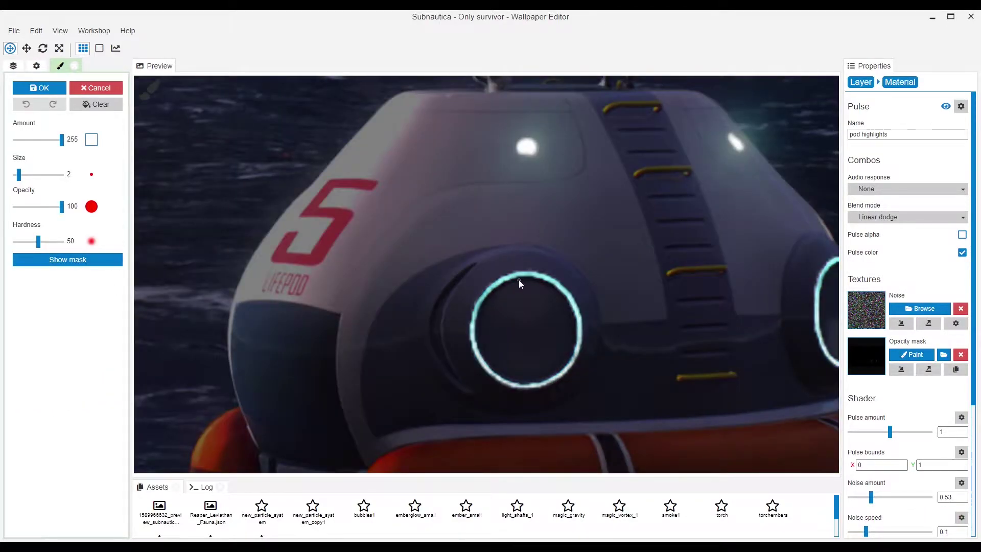
scroll(526, 281, "up", 2)
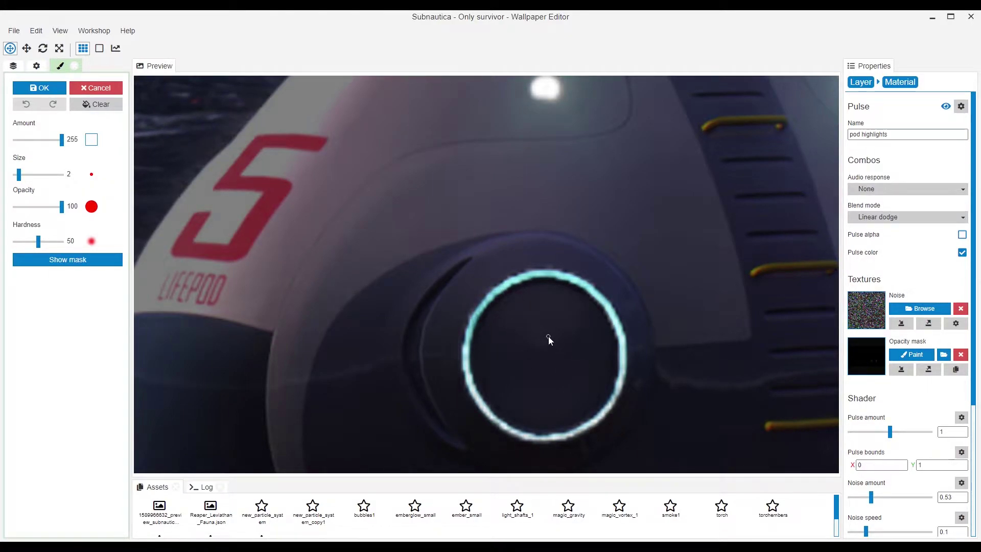
scroll(482, 344, "down", 3)
key("ctrl+s")
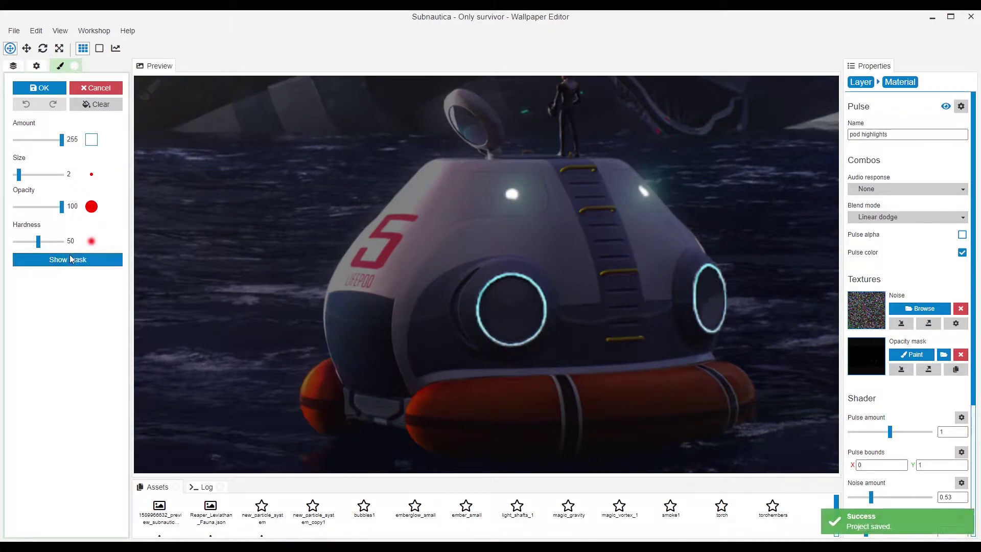
Hide the pod highlights mask to inspect the glowing window ring up close, and accept the mask.
left_click(67, 259)
scroll(526, 326, "up", 3)
scroll(525, 326, "up", 2)
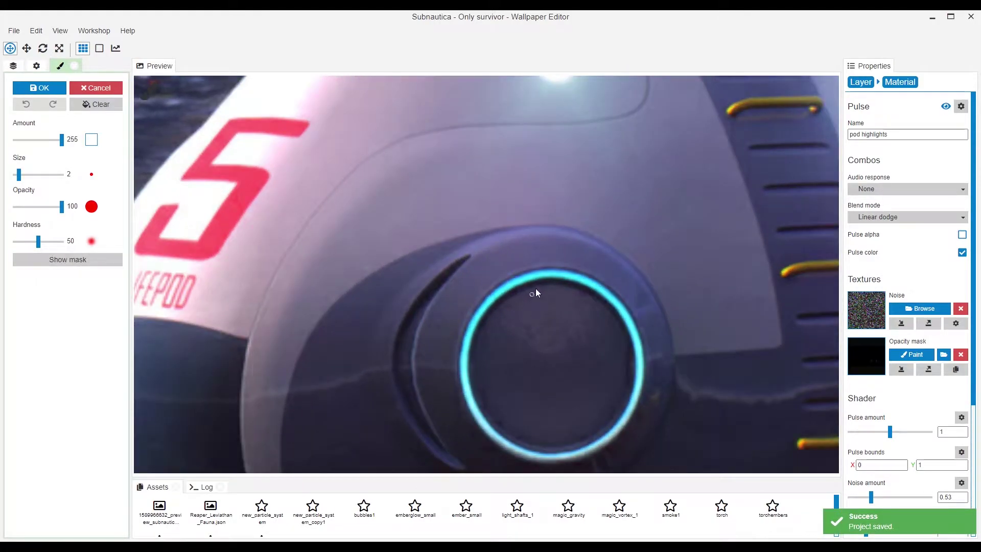
left_click(39, 88)
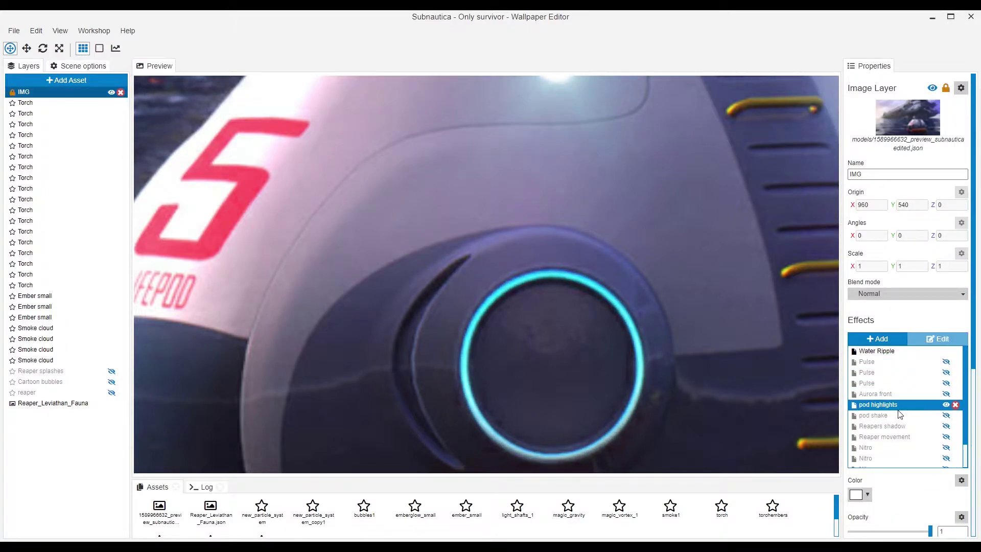
Turn on the pod shake effect of the IMG layer.
left_click(914, 415)
left_click(945, 416)
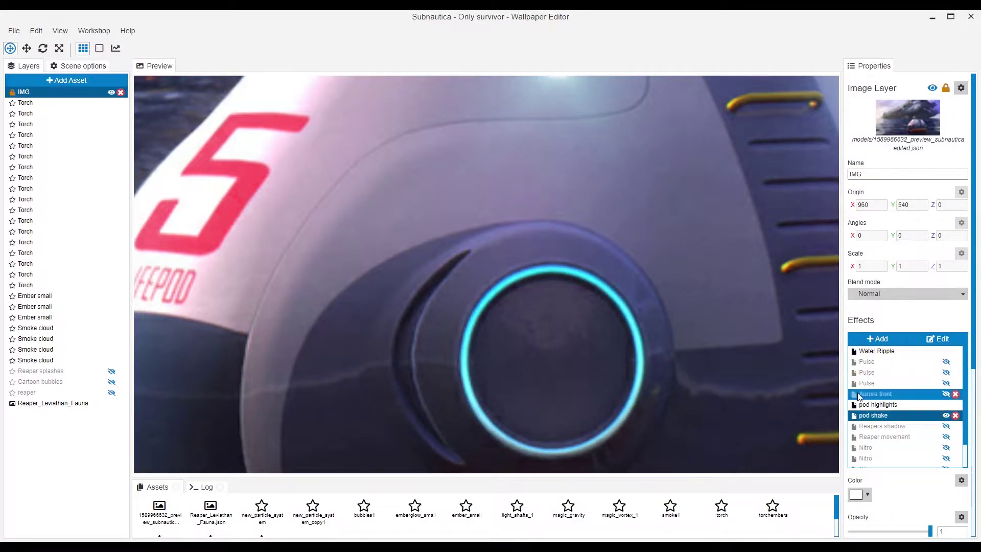
scroll(472, 290, "down", 5)
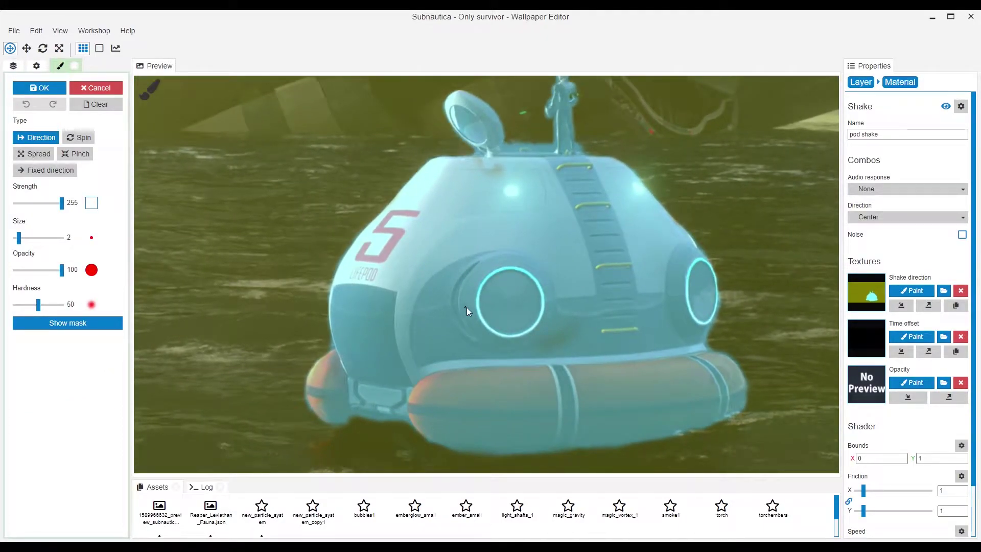
Examine the pod shake effect's shake direction mask from the standing figure down to the lifepod's float, saving the project.
scroll(585, 283, "up", 3)
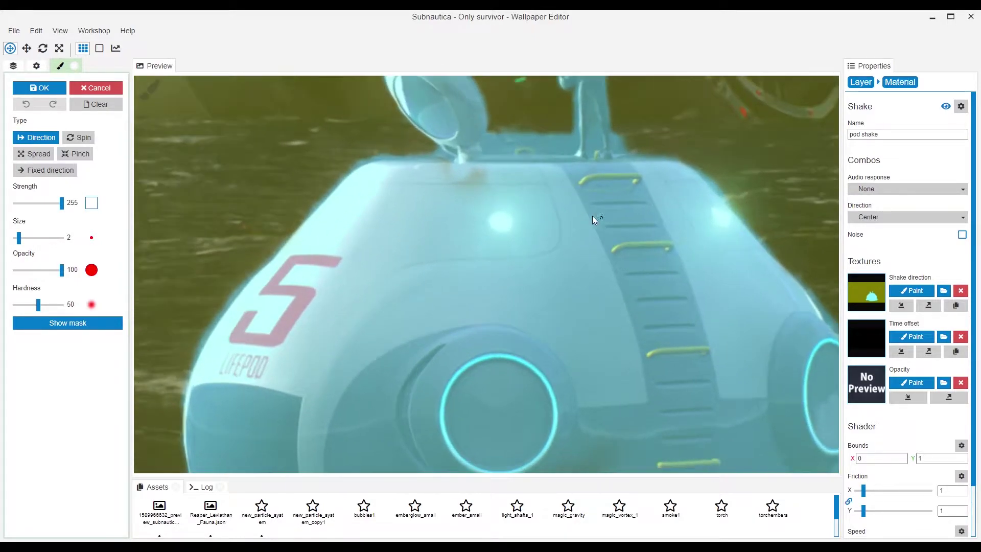
key("ctrl+s")
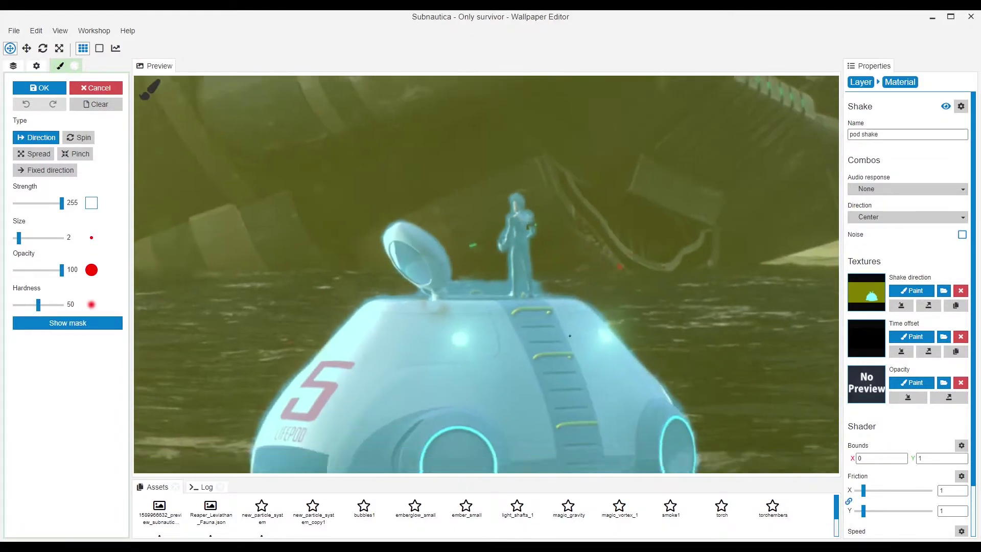
left_click_drag(570, 336, 573, 354)
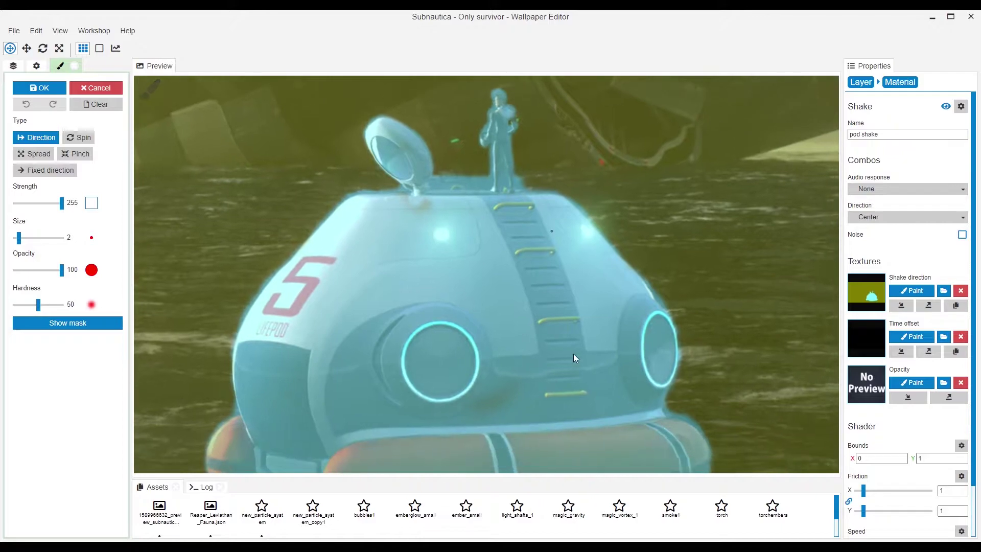
scroll(551, 377, "down", 3)
scroll(500, 363, "up", 2)
left_click_drag(473, 432, 485, 391)
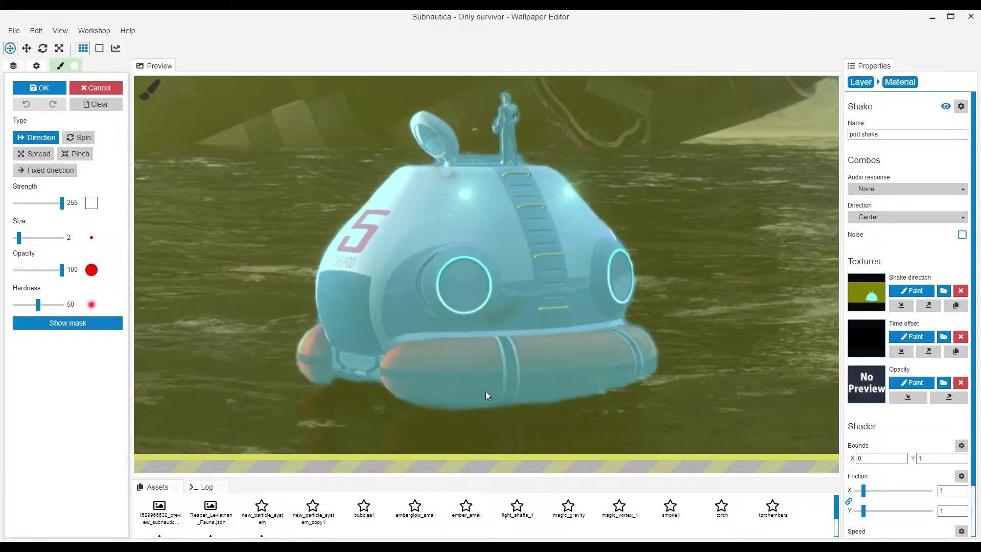
Accept the pod shake direction mask and return to the IMG layer.
left_click(39, 88)
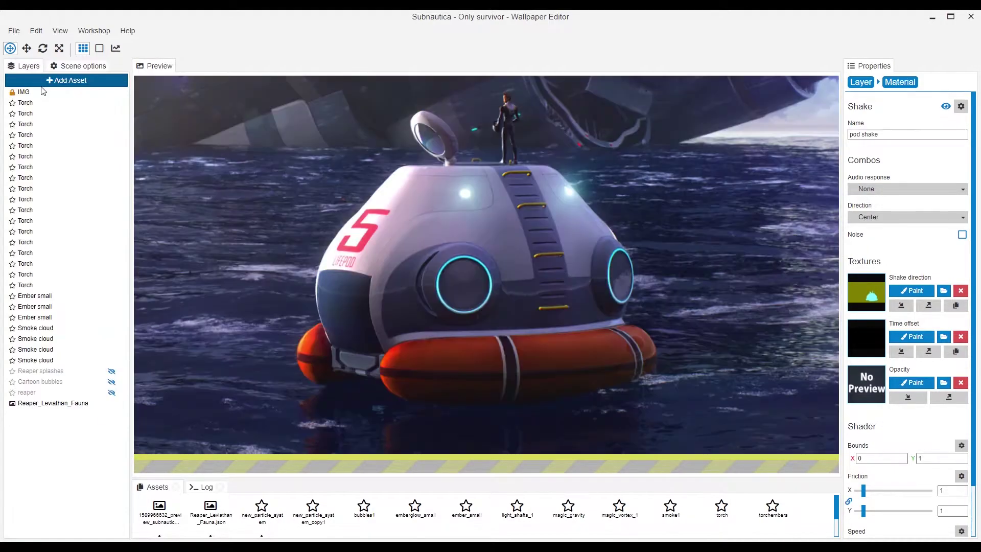
left_click(55, 95)
scroll(473, 289, "down", 2)
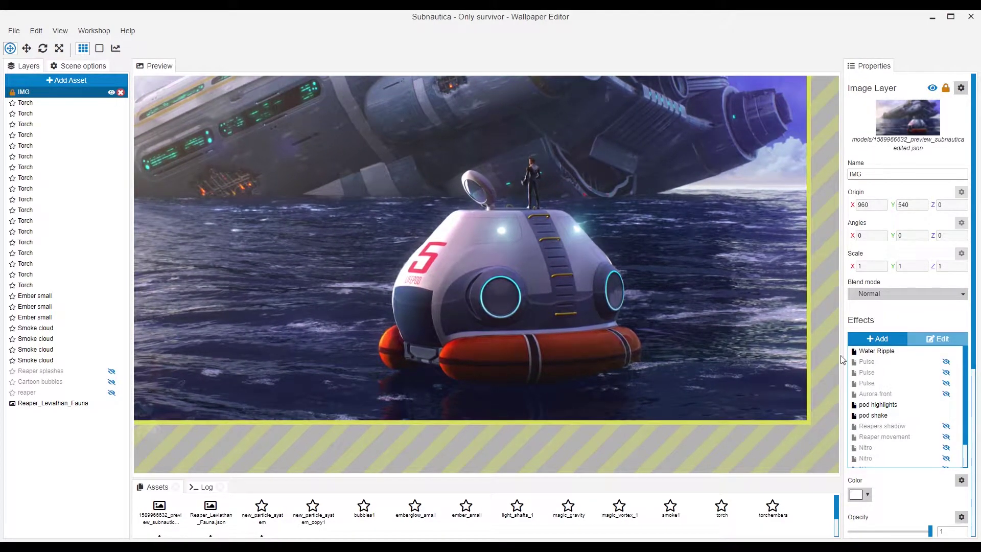
left_click(912, 382)
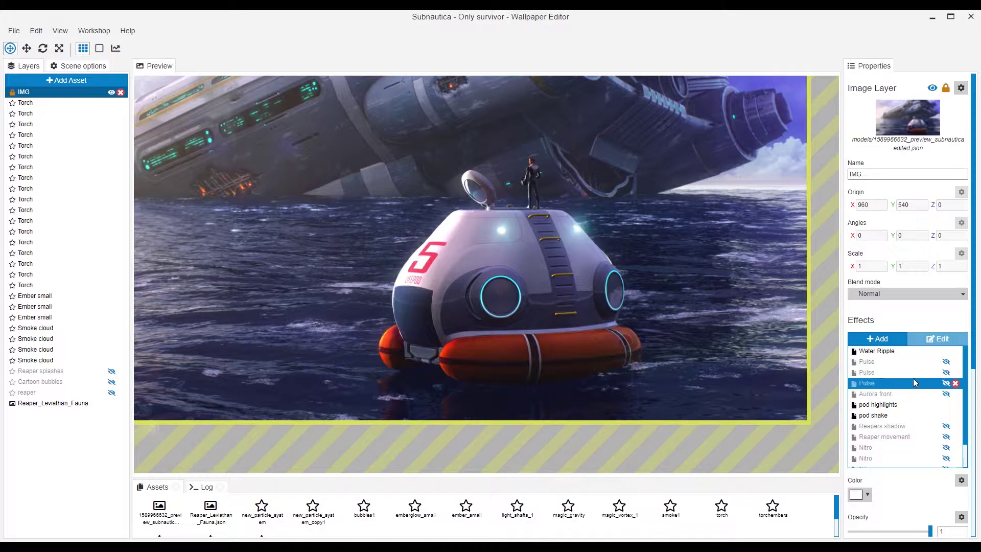
scroll(912, 379, "down", 1)
scroll(905, 389, "up", 1)
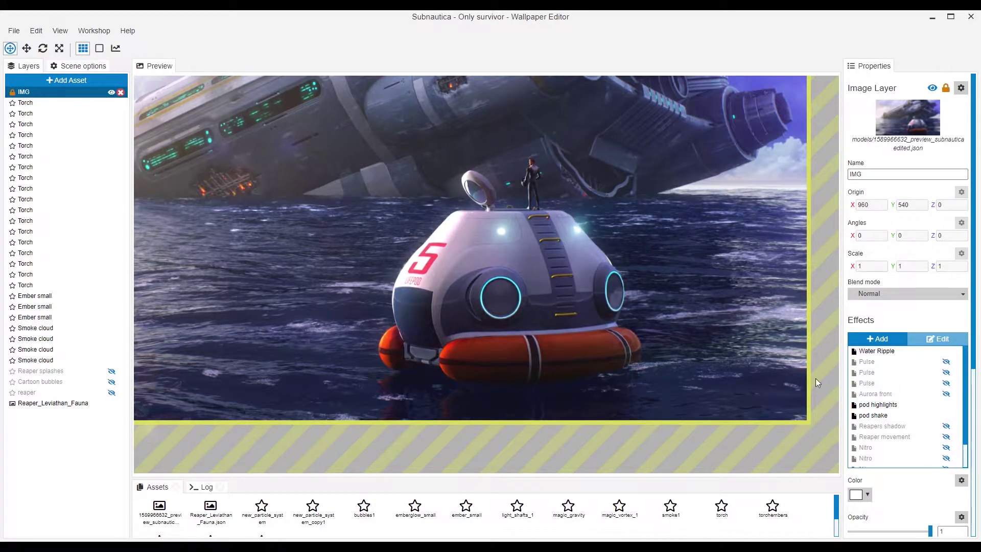
left_click_drag(638, 286, 646, 309)
scroll(474, 191, "up", 3)
Save the project and reset the preview to show the whole wallpaper.
key("ctrl+s")
left_click(60, 31)
left_click(98, 61)
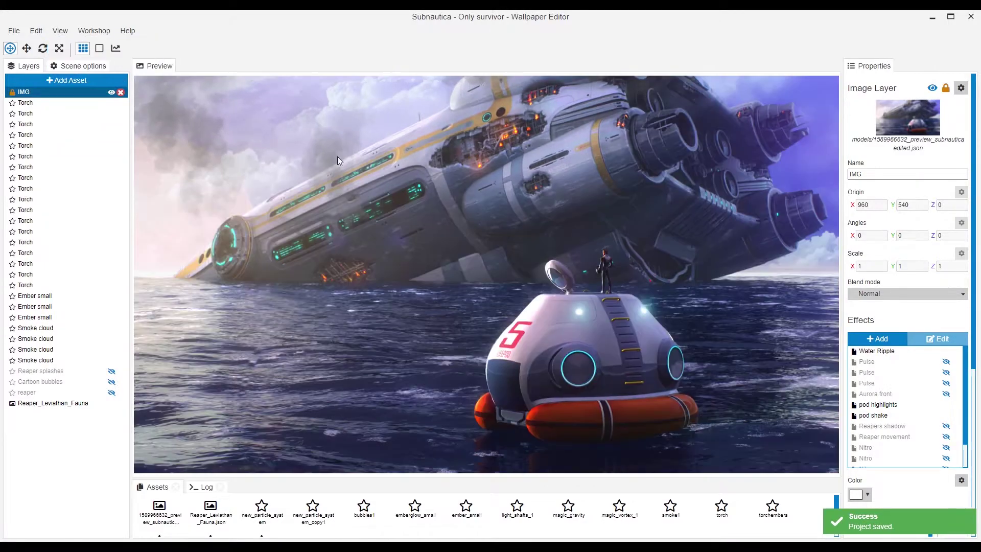
Save the project and turn on the three Pulse effects of the IMG layer.
scroll(338, 199, "up", 3)
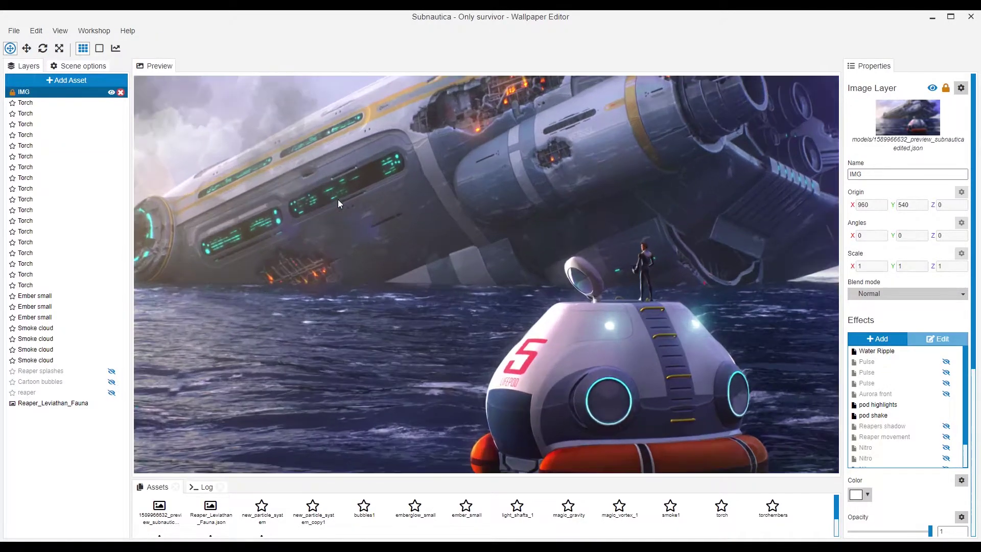
scroll(277, 185, "up", 3)
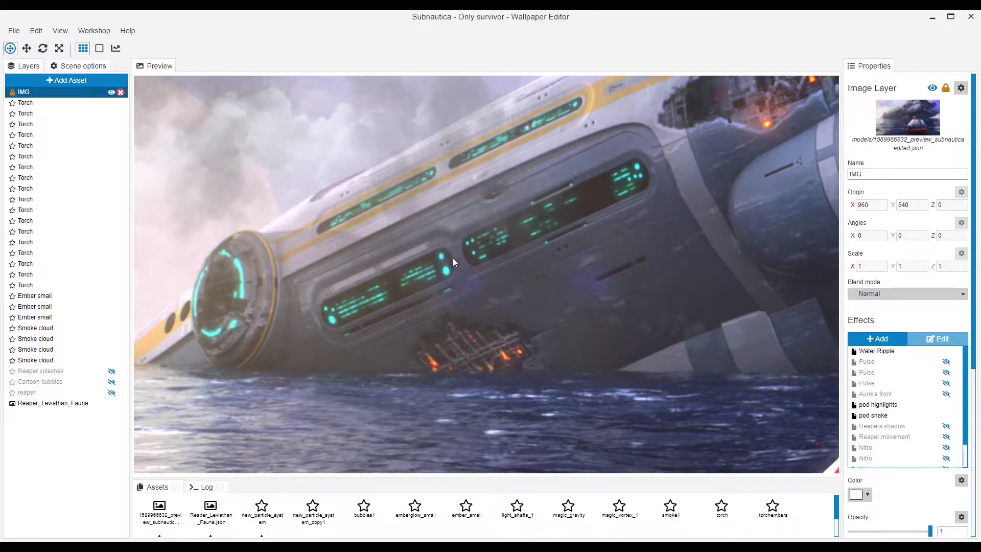
key("ctrl+s")
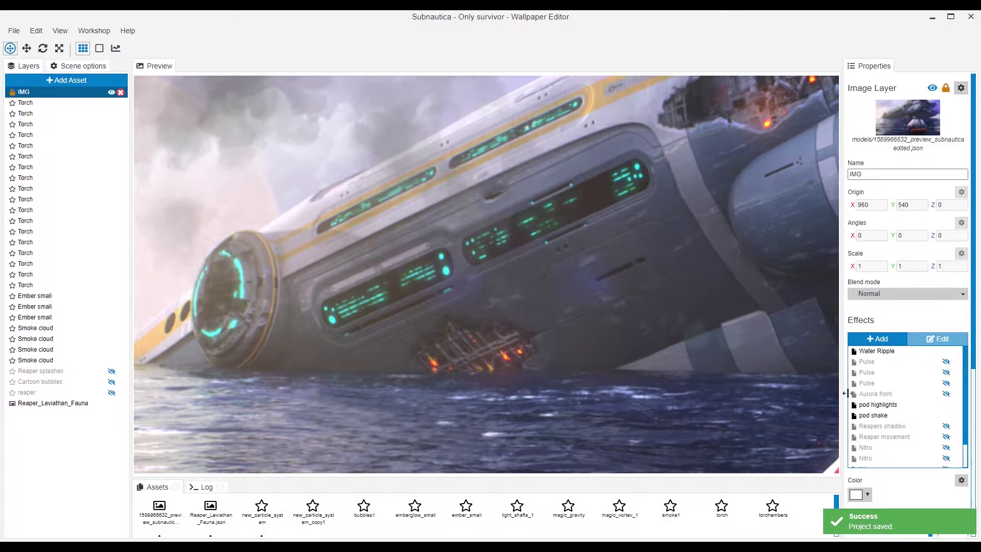
left_click(945, 362)
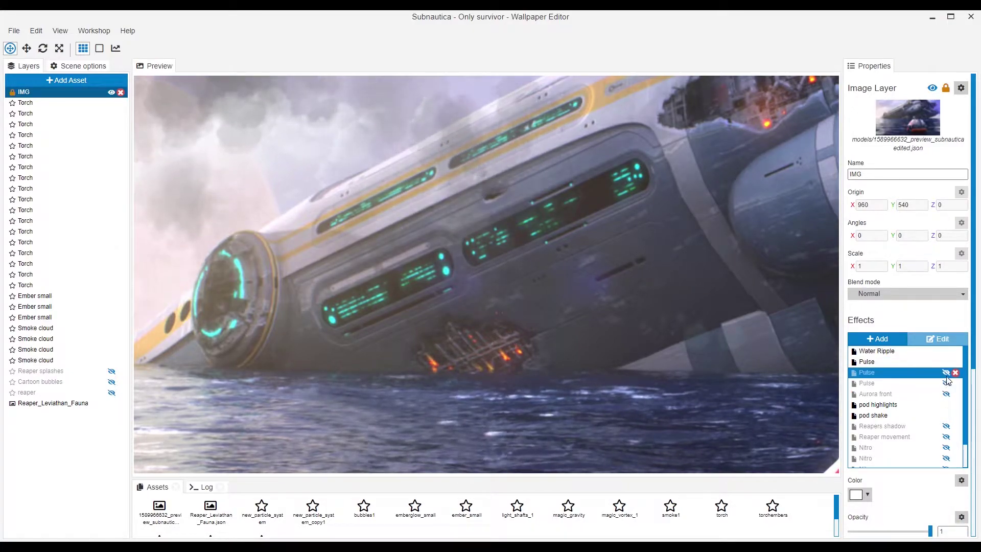
left_click(946, 372)
left_click(946, 382)
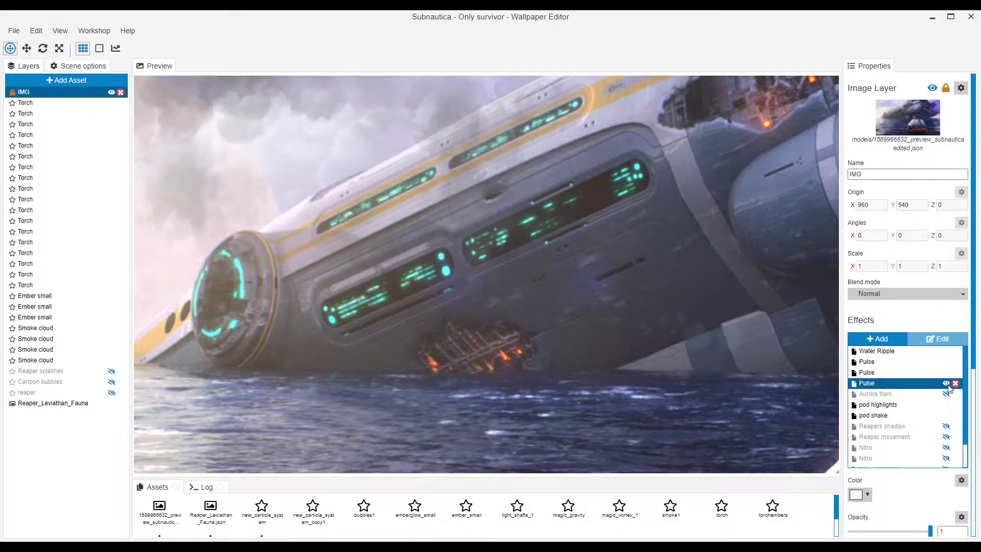
Open the third Pulse effect's opacity mask, check its coverage of the wreck's window lights and accept it, saving the project.
left_click(945, 340)
left_click(911, 354)
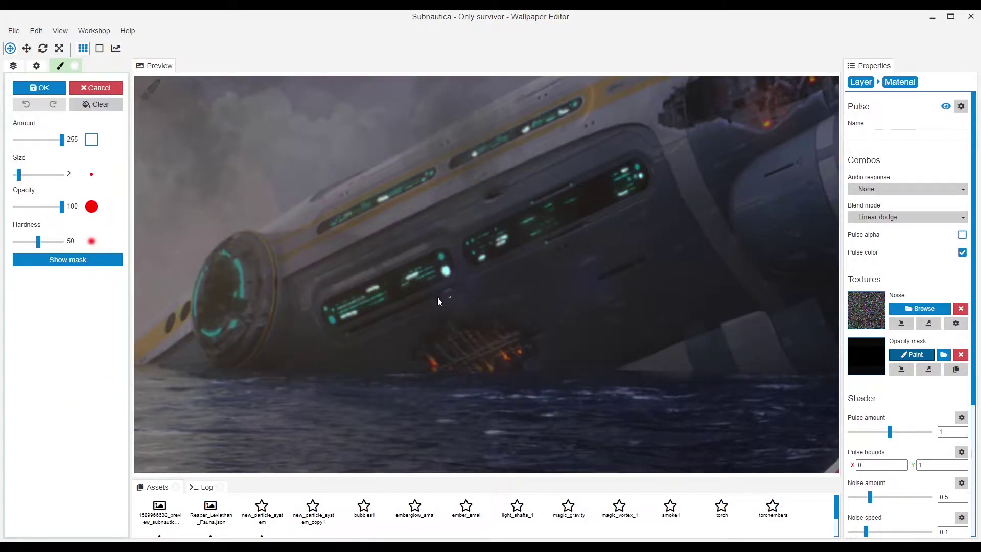
scroll(404, 263, "up", 2)
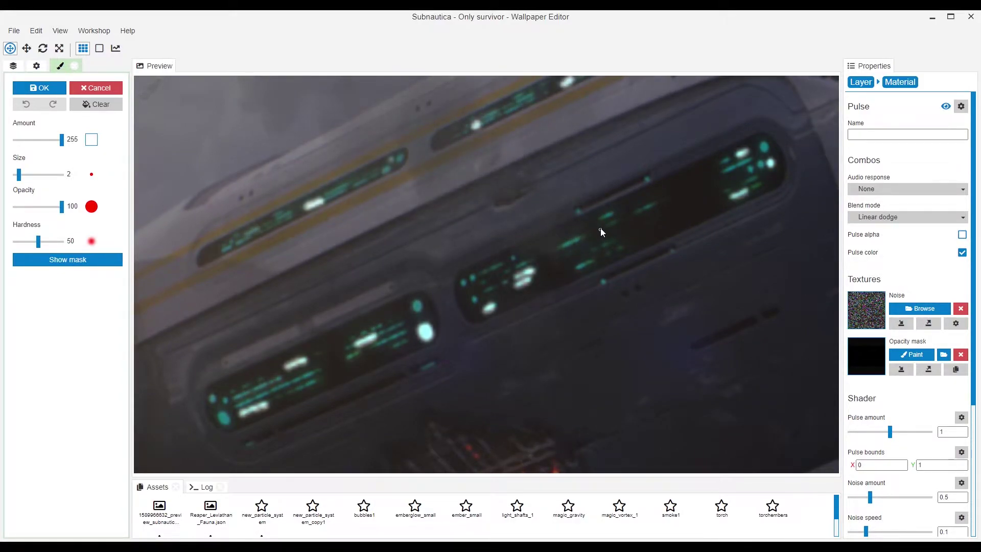
key("ctrl+s")
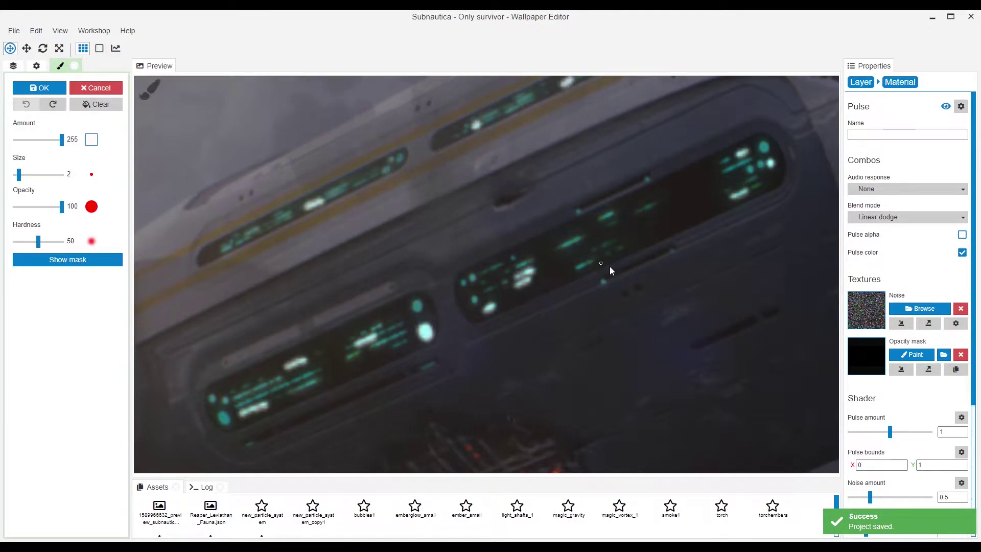
left_click(39, 87)
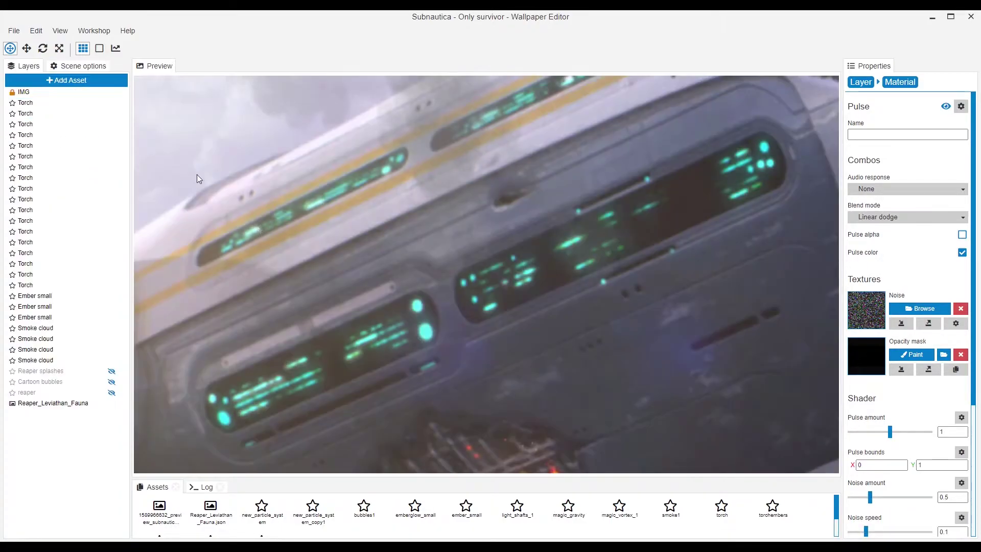
Check the third Pulse effect's shader settings and save the project.
scroll(919, 357, "down", 3)
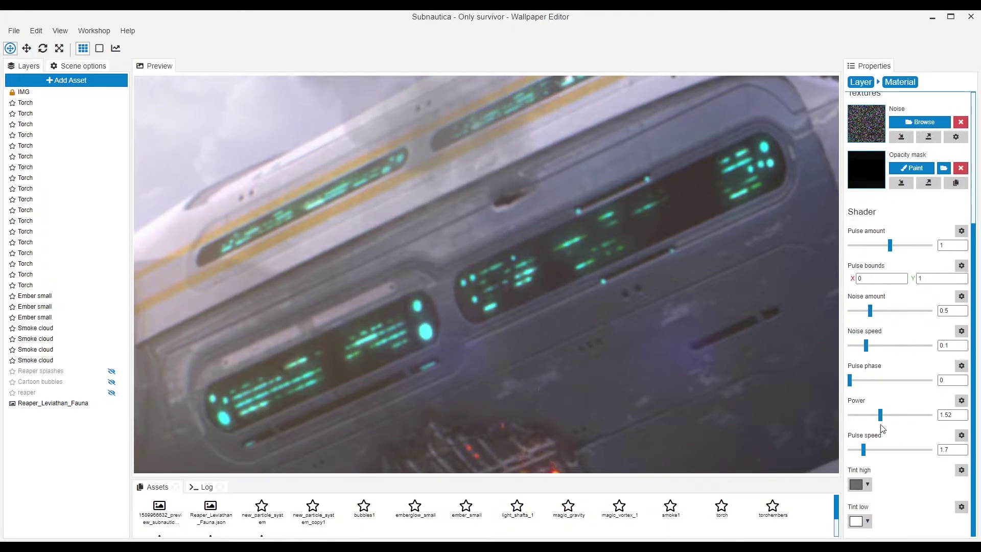
key("ctrl+s")
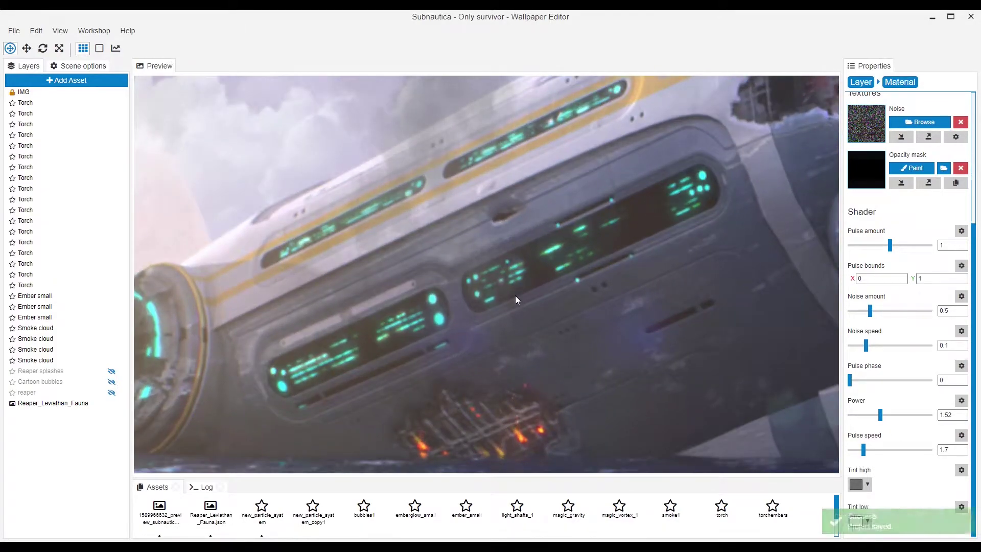
left_click(387, 293)
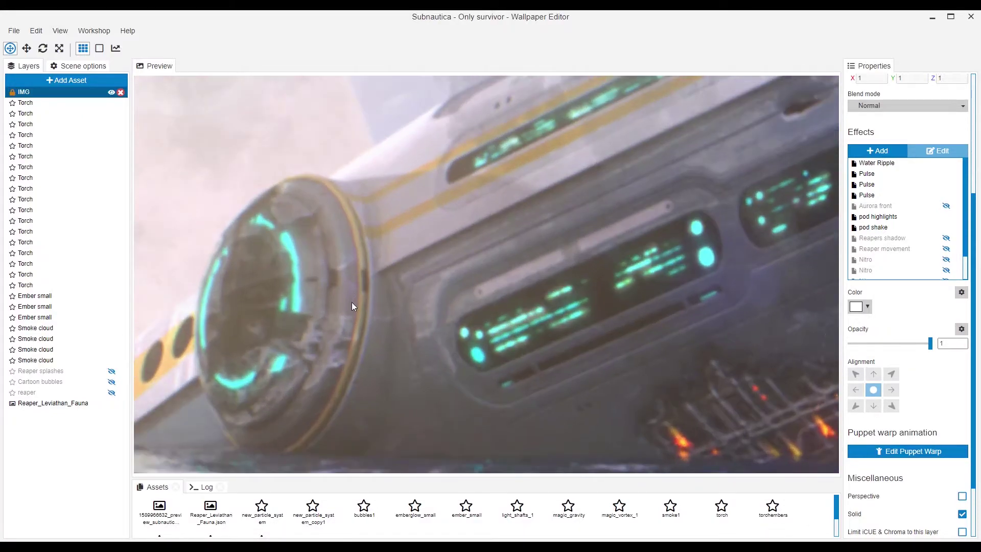
Return to the IMG layer and turn on its Aurora front effect.
left_click(856, 227)
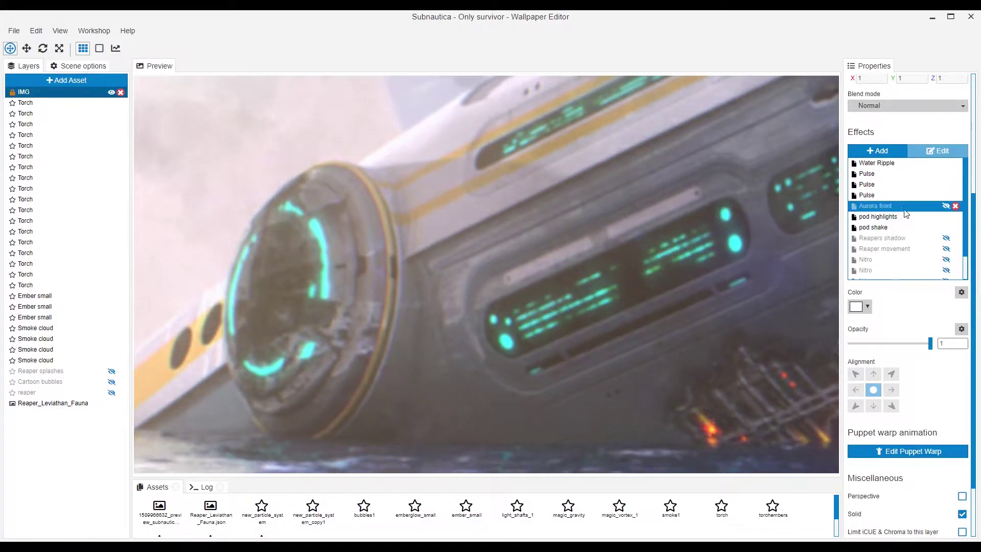
left_click(945, 205)
left_click(881, 218)
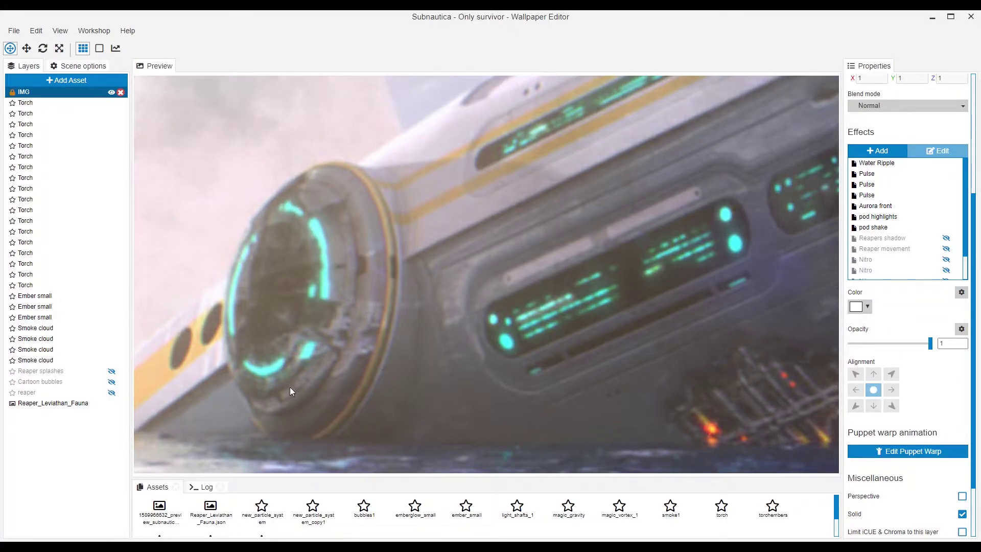
Turn on the three Nitro effects of the IMG layer and save the project.
left_click(909, 185)
left_click(891, 227)
left_click(890, 238)
left_click(888, 248)
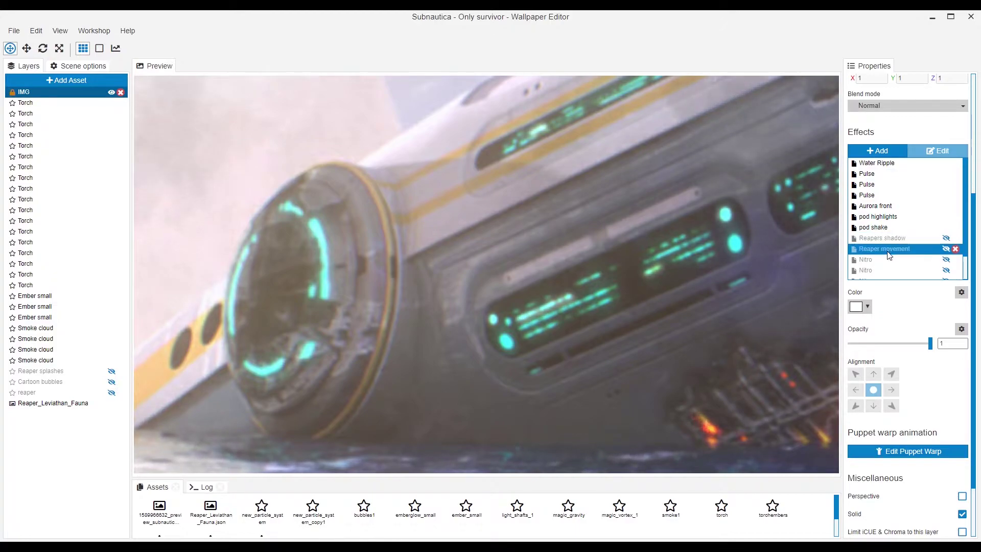
left_click(904, 253)
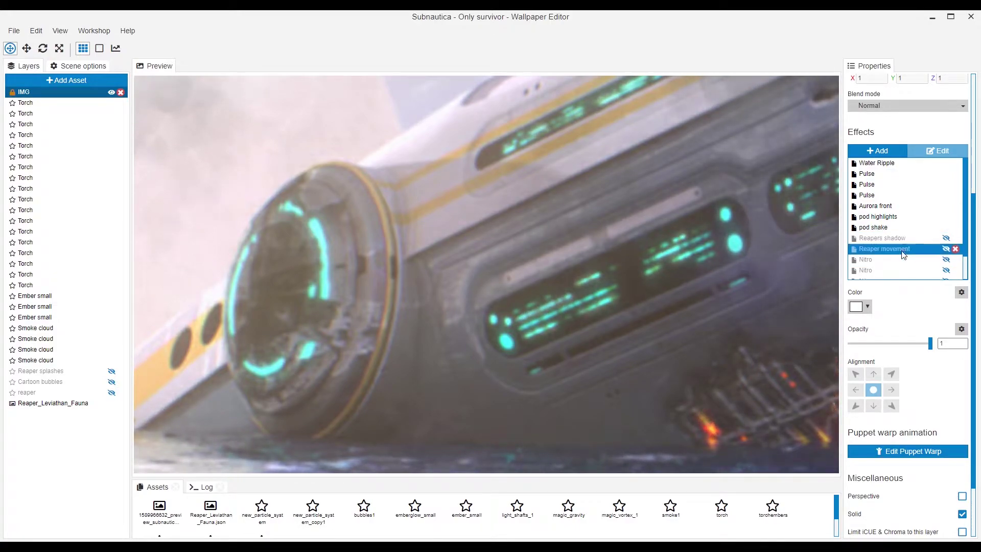
left_click(903, 261)
scroll(898, 258, "down", 1)
key("ctrl+s")
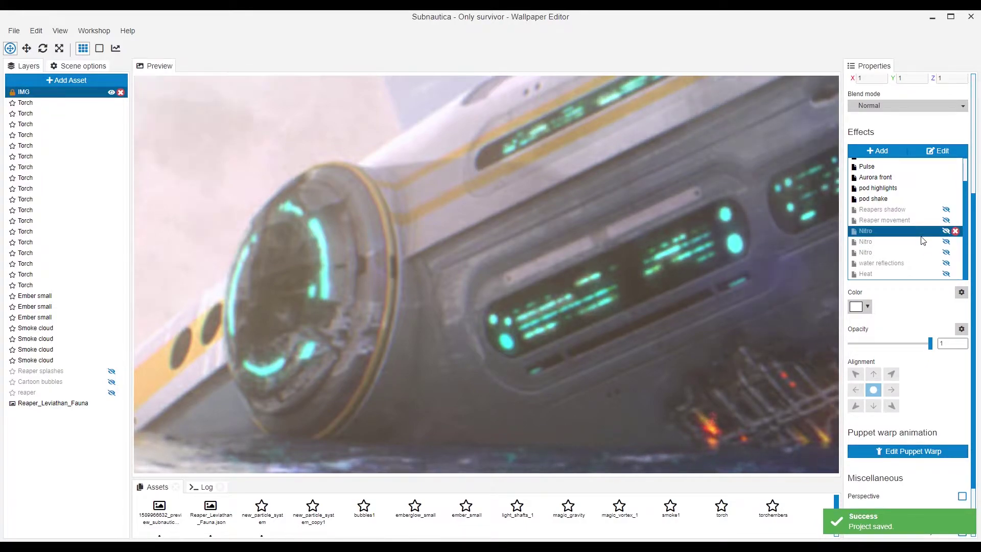
left_click(945, 231)
left_click(946, 242)
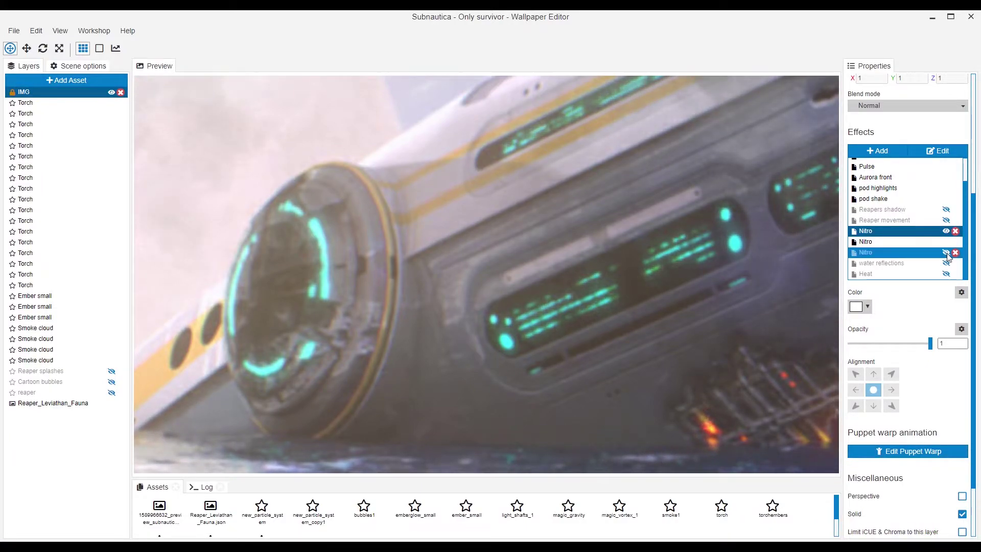
left_click(945, 252)
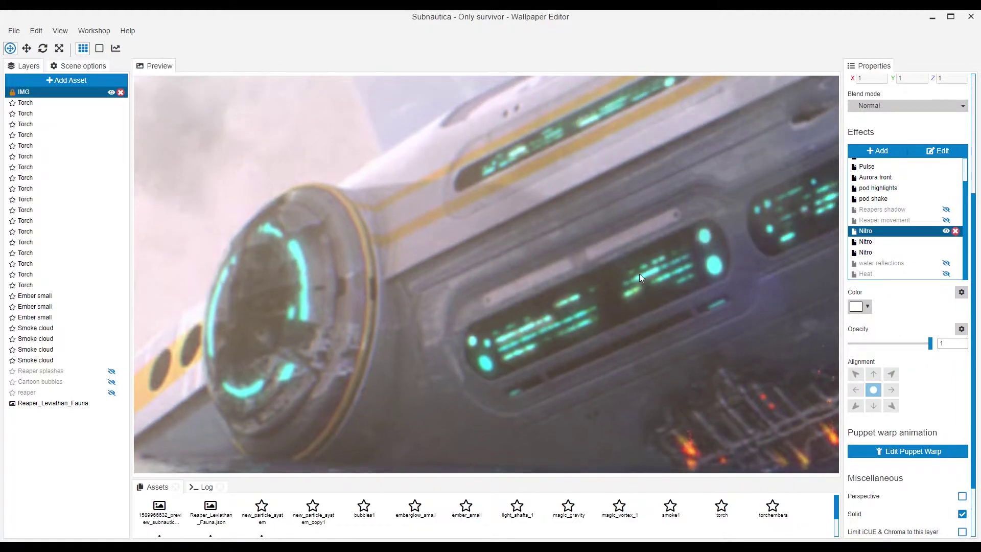
key("ctrl+s")
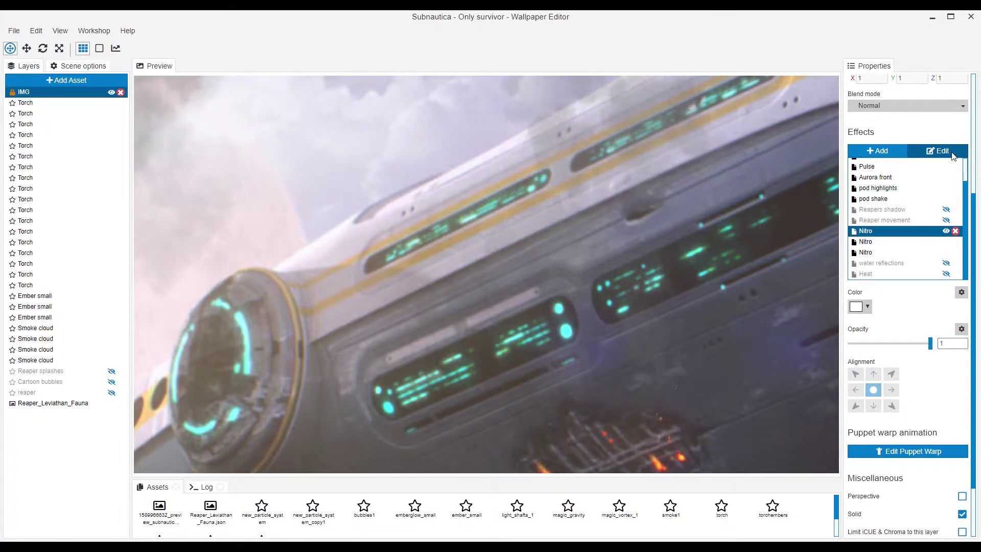
Open the material settings of the IMG layer's first Nitro effect.
scroll(878, 214, "up", 2)
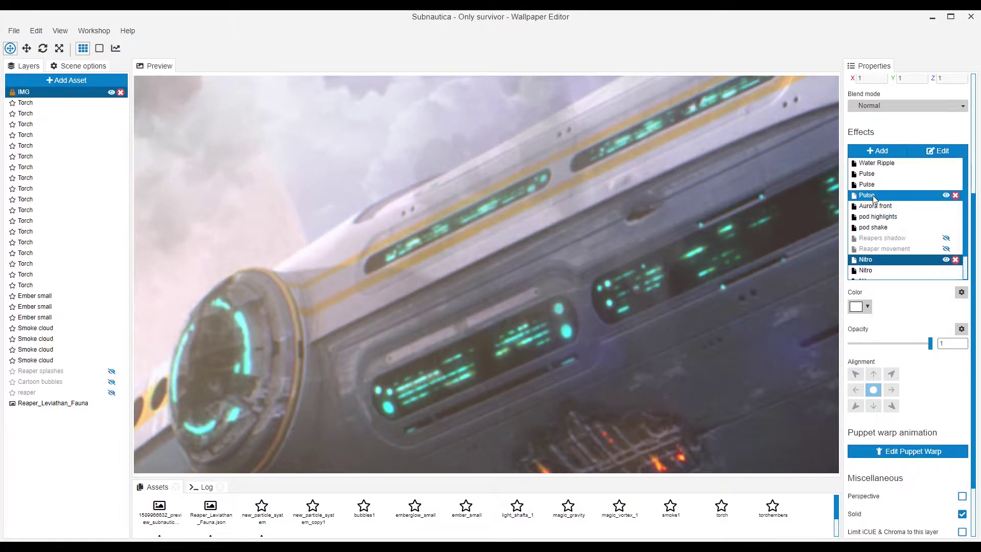
left_click(879, 193)
scroll(884, 207, "down", 2)
left_click(878, 232)
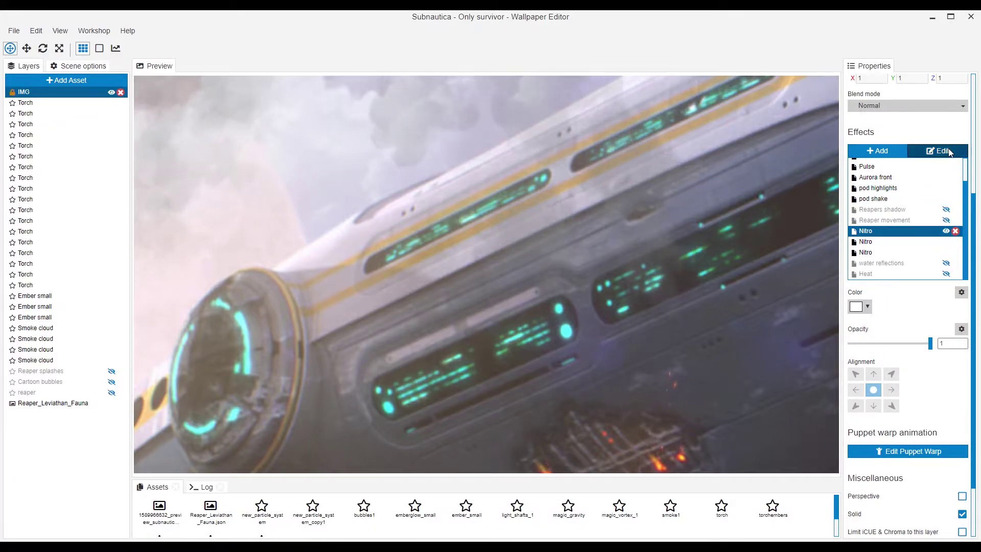
left_click(938, 151)
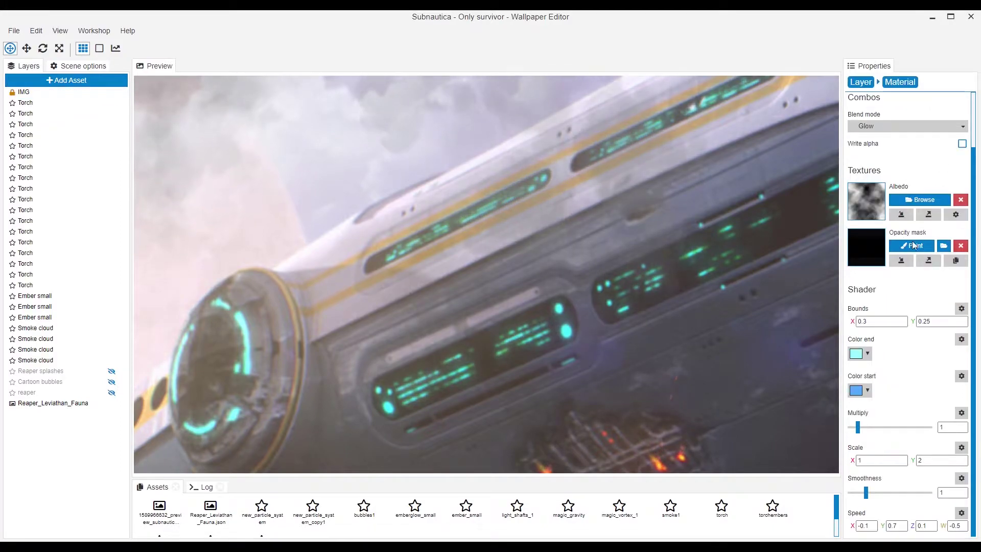
Look through the pulse mask textures available for the Nitro effect's opacity mask and cancel the texture selection.
left_click(944, 246)
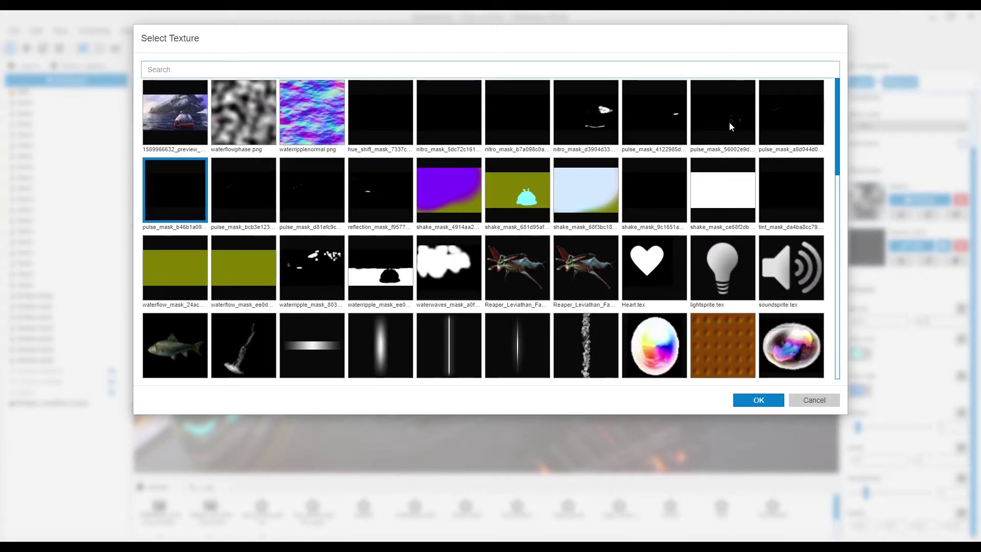
left_click(799, 115)
scroll(664, 205, "down", 3)
scroll(459, 225, "up", 3)
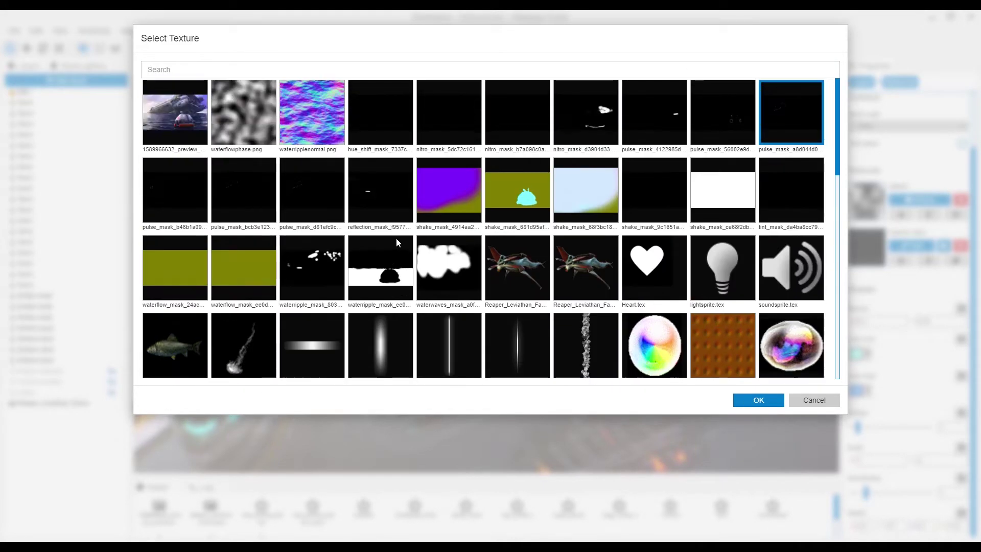
left_click(207, 201)
left_click(232, 186)
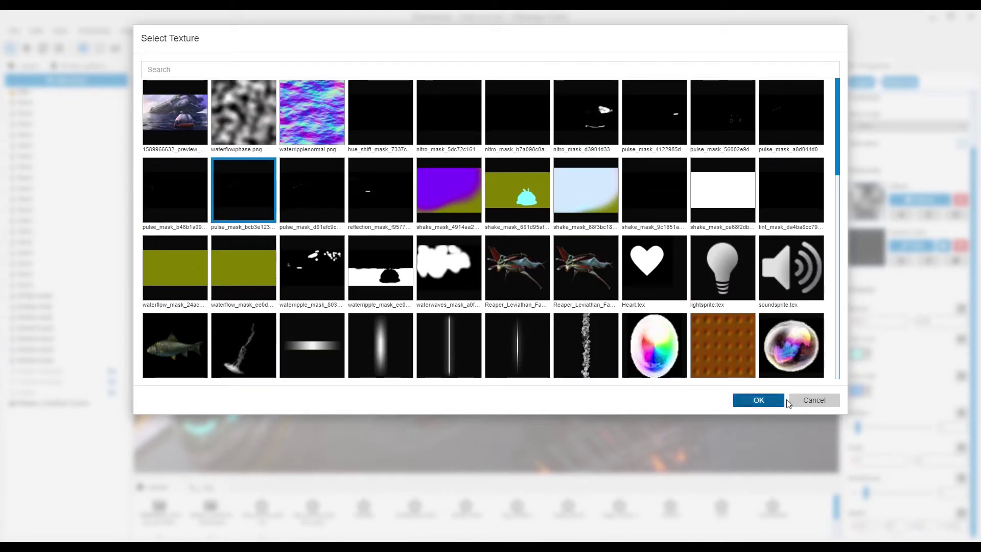
left_click(814, 401)
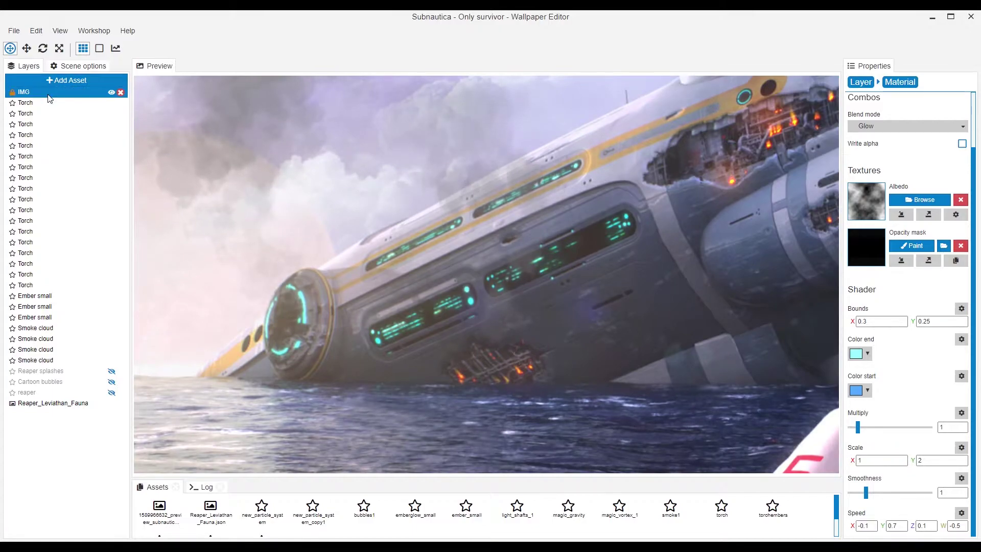
Return to the IMG layer and turn on its Heat effect.
left_click(49, 93)
scroll(940, 400, "down", 1)
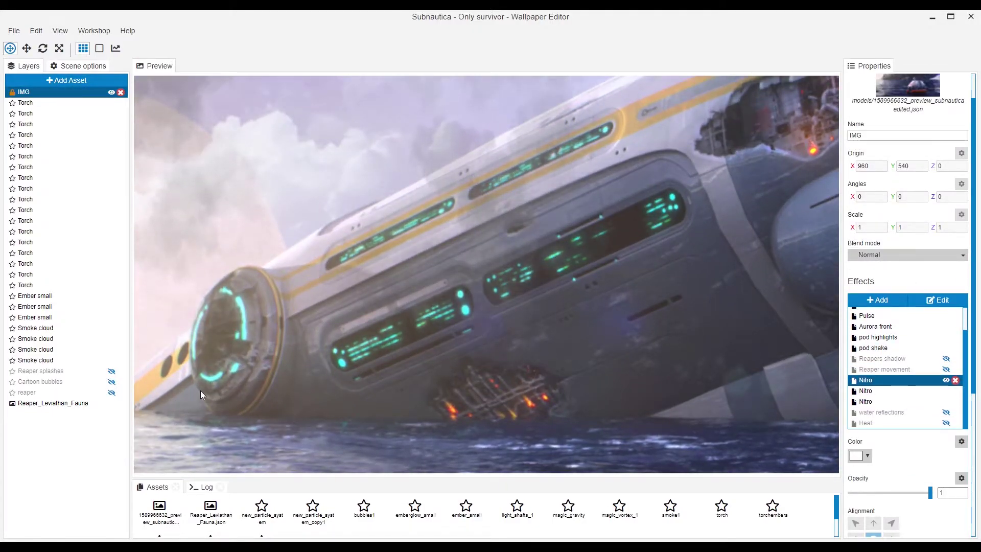
scroll(902, 369, "down", 4)
scroll(914, 388, "up", 4)
left_click(925, 403)
left_click(945, 403)
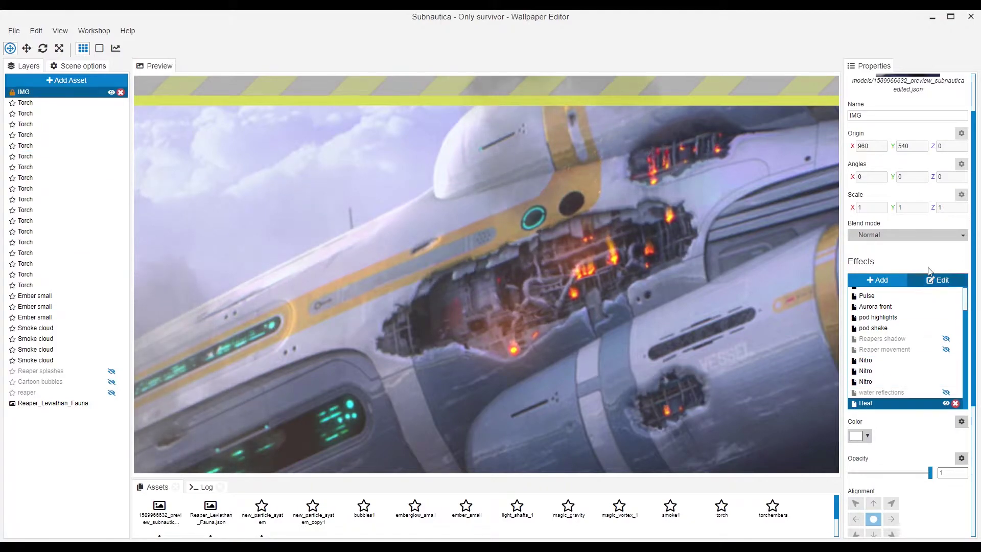
Open the Heat effect's opacity mask, check its coverage of the wreck's burning openings and engines, and accept it.
left_click(931, 281)
left_click(914, 189)
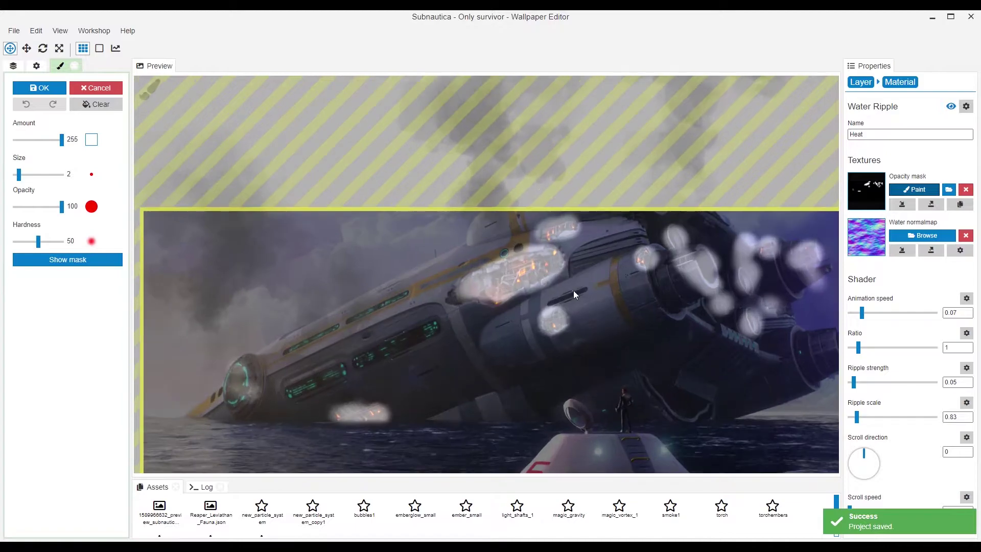
left_click(78, 260)
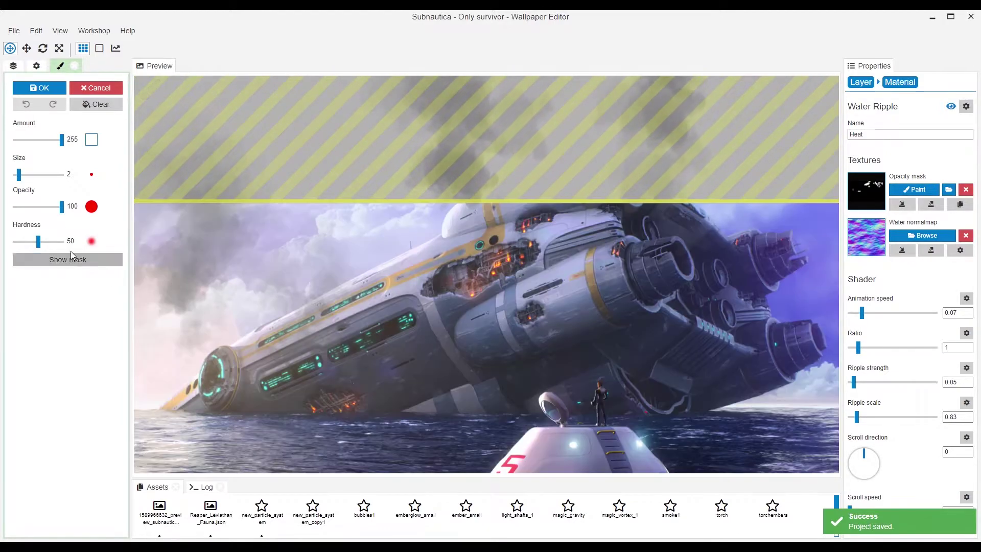
left_click(45, 88)
Examine the heat distortion around the wreck's fires and engines in the preview and save the project.
scroll(635, 279, "up", 5)
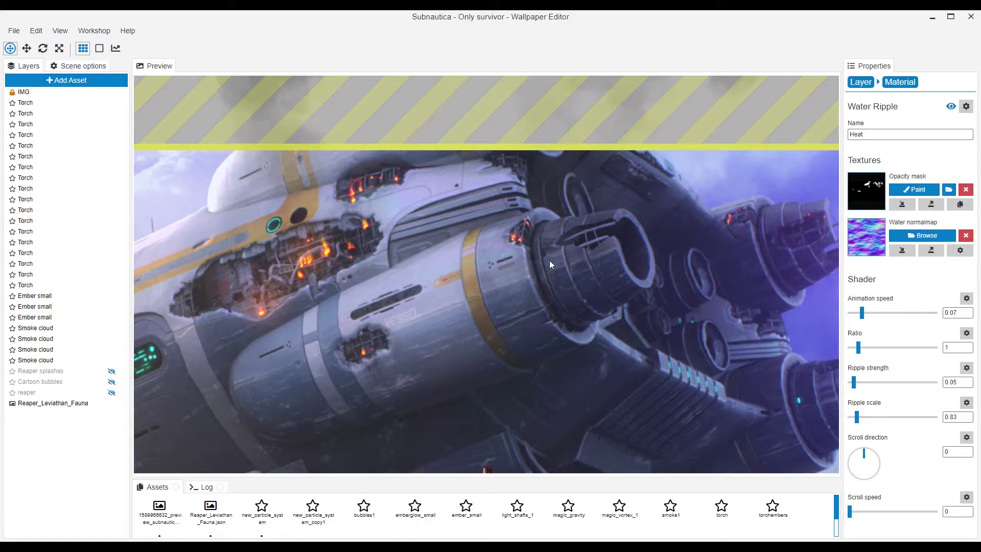
scroll(592, 266, "down", 3)
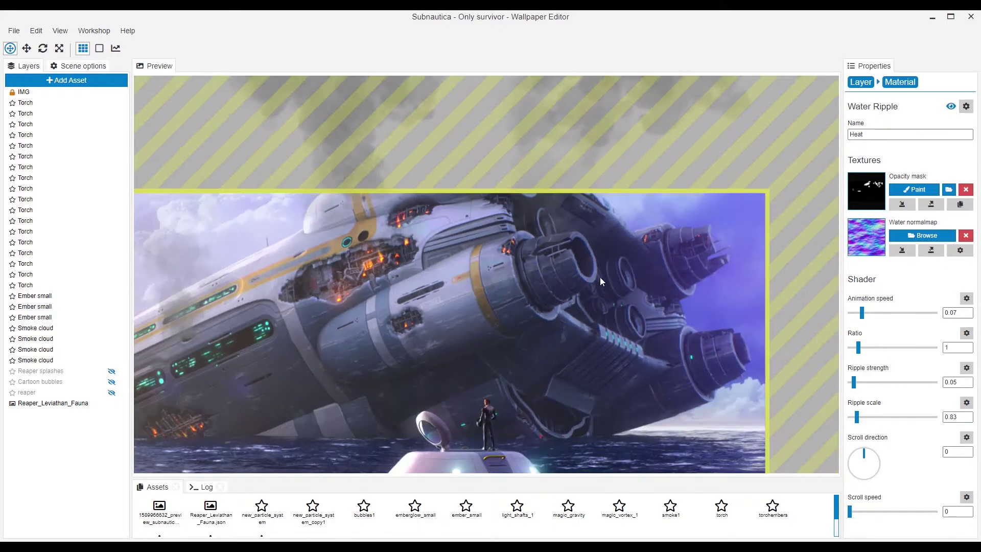
key("ctrl+s")
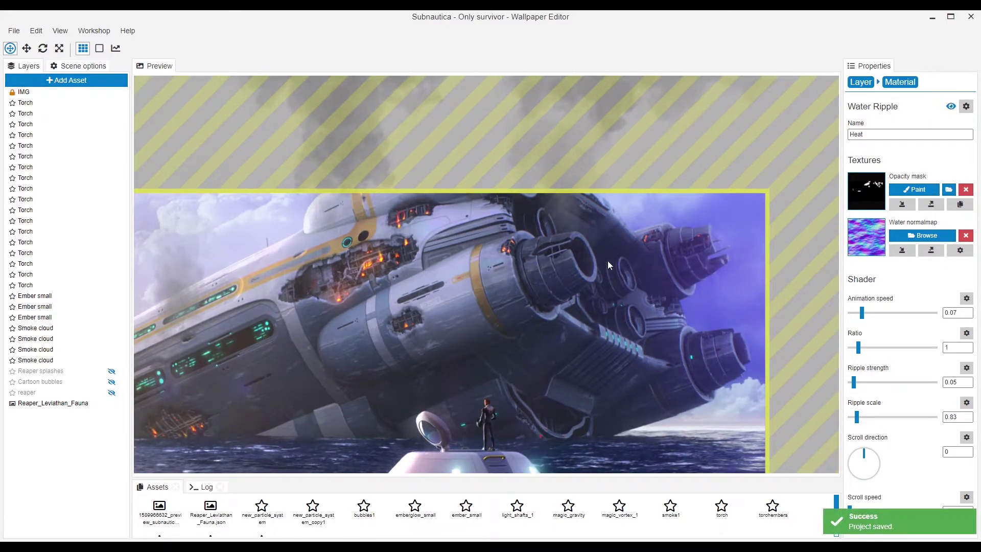
scroll(603, 259, "up", 1)
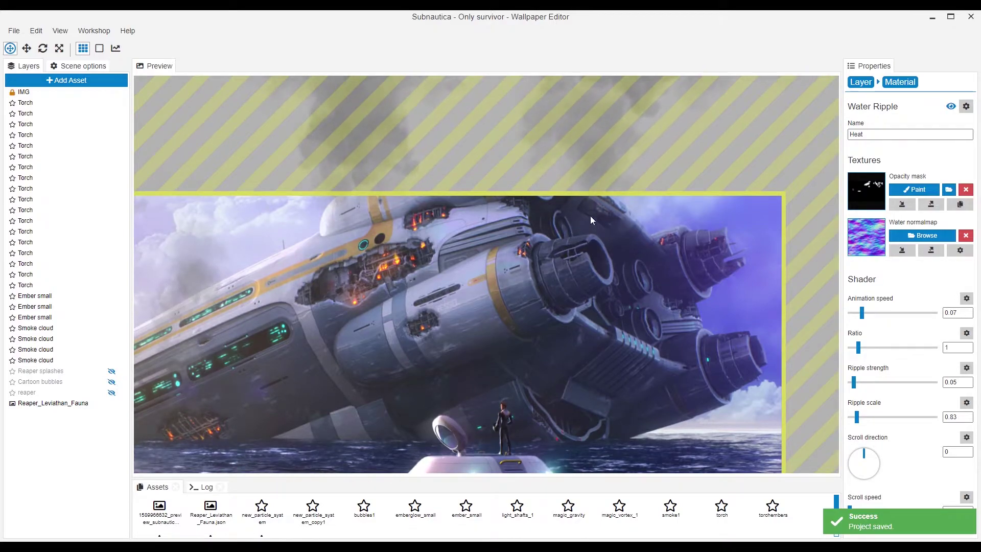
scroll(476, 320, "down", 1)
scroll(427, 320, "up", 4)
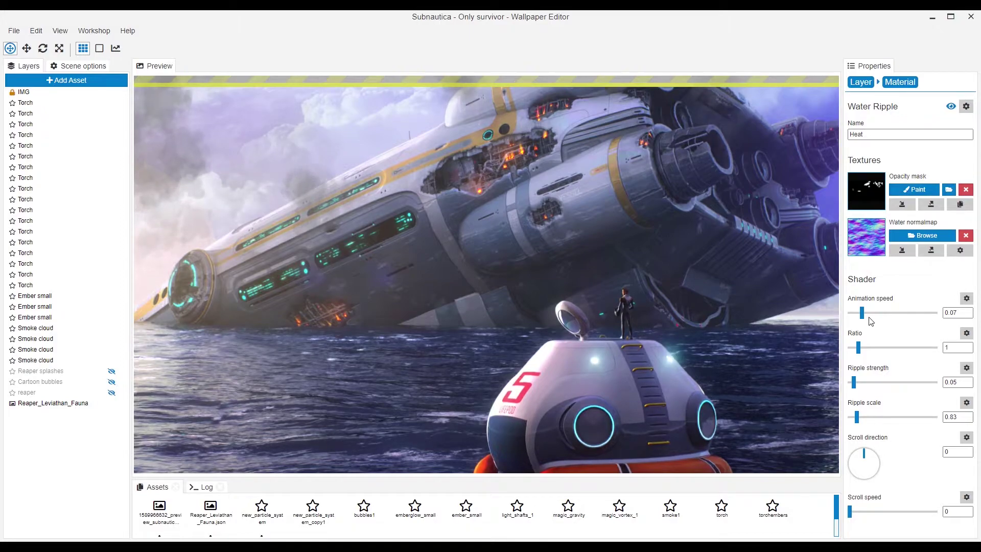
scroll(497, 129, "up", 5)
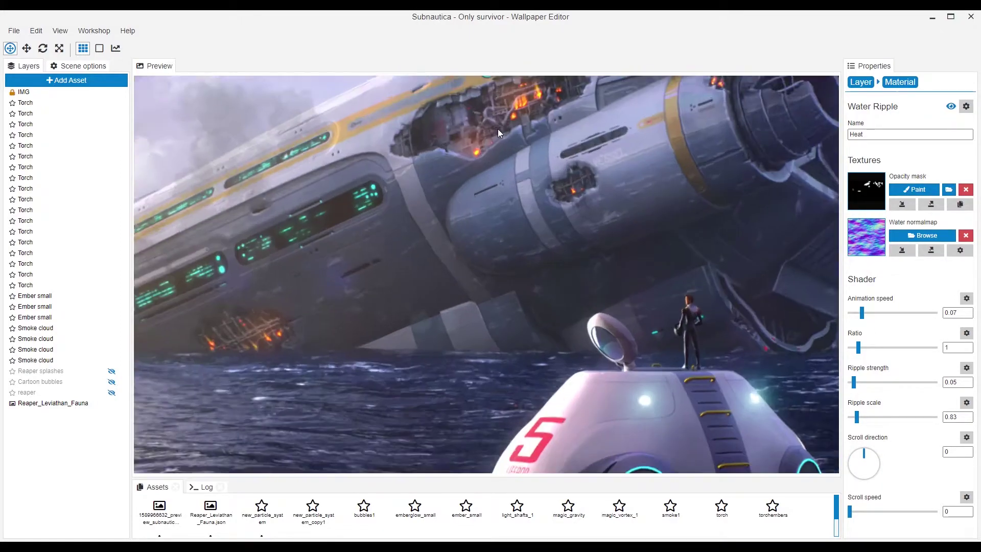
scroll(504, 160, "down", 5)
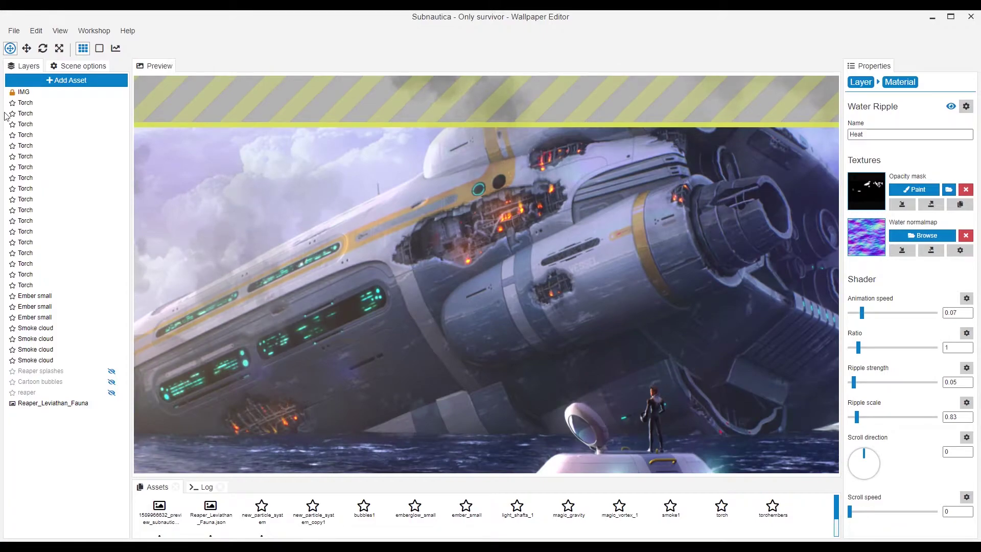
Turn on the IMG layer's water reflections effect and open its material settings.
left_click(709, 419)
scroll(704, 409, "up", 3)
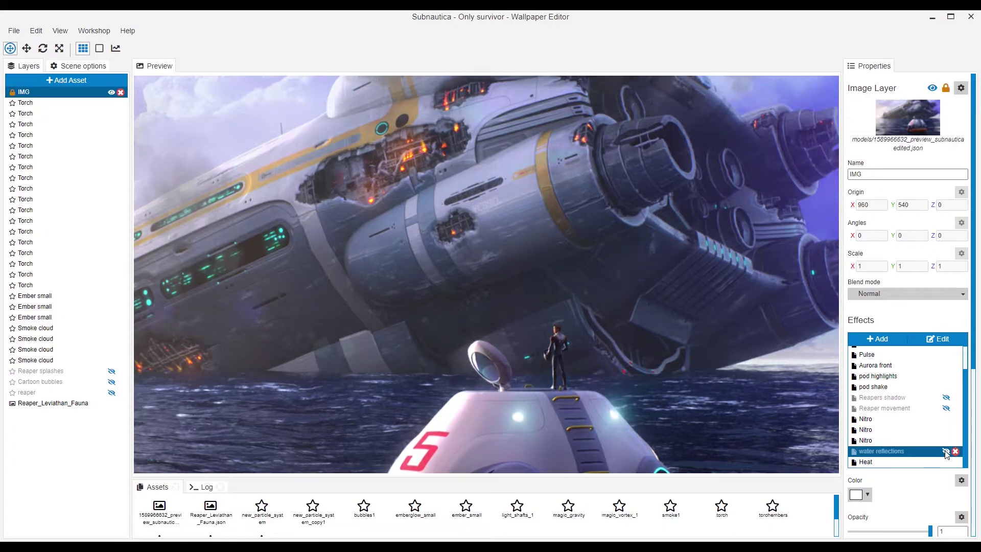
double_click(933, 452)
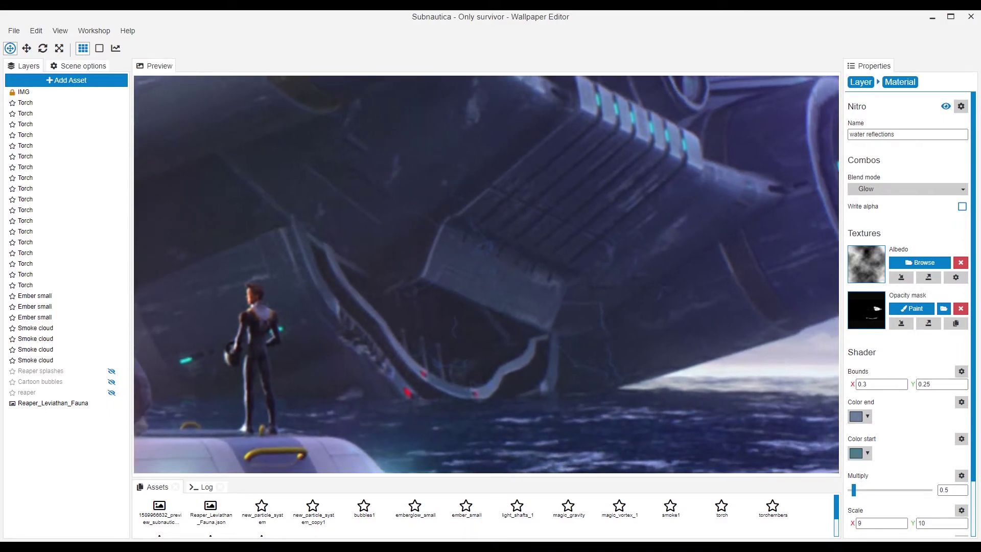
Examine the water reflections effect's shader settings and its look on the wreck's underside and the lifepod.
scroll(930, 464, "down", 1)
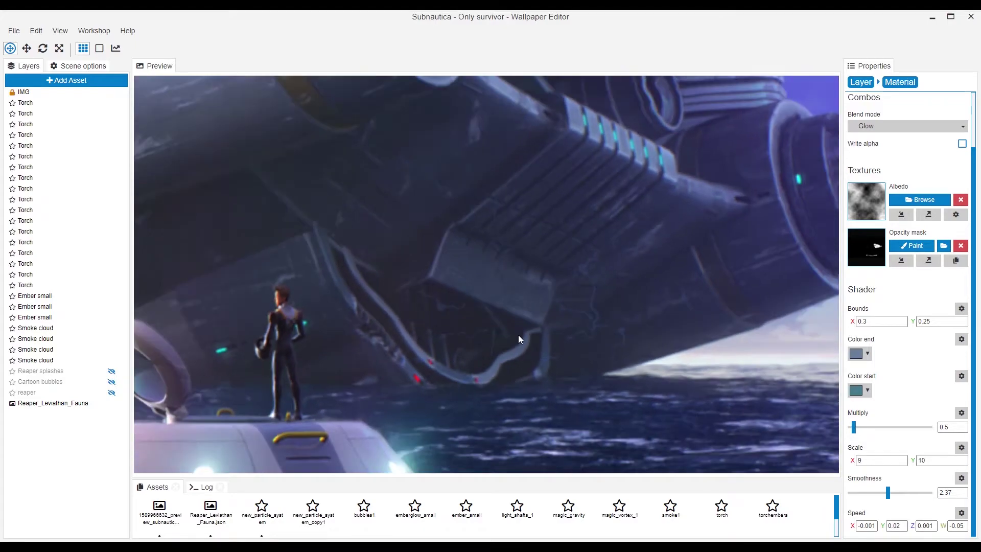
scroll(518, 335, "down", 5)
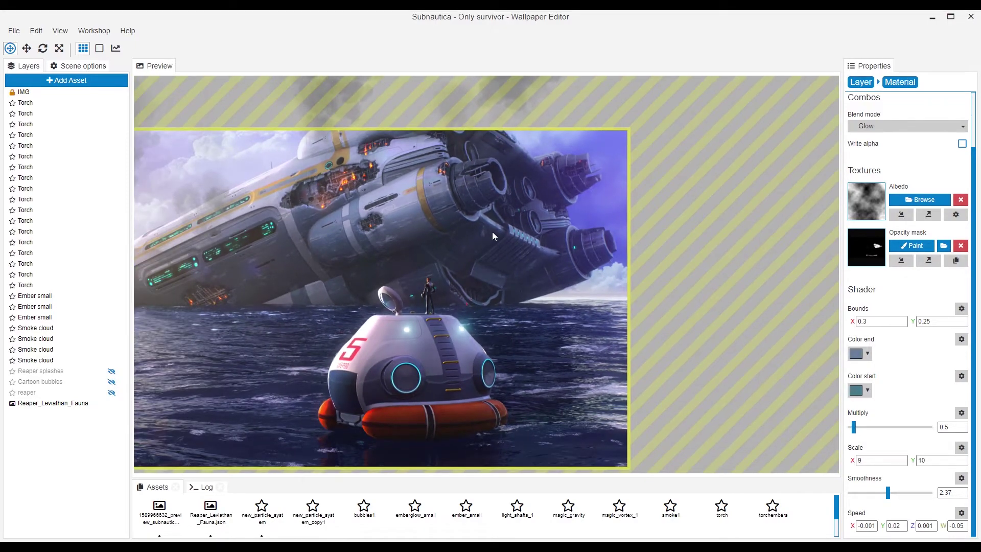
scroll(442, 464, "up", 8)
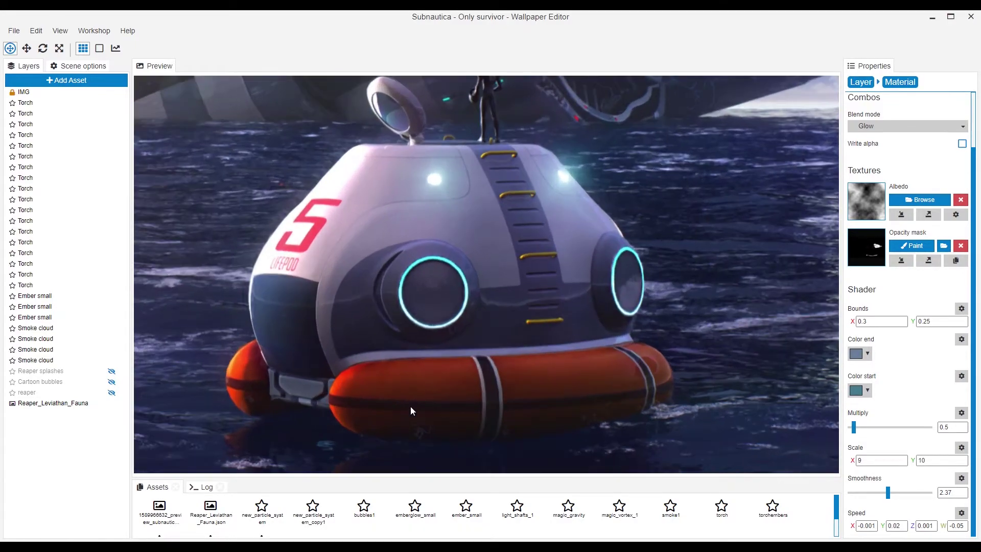
scroll(460, 351, "up", 2)
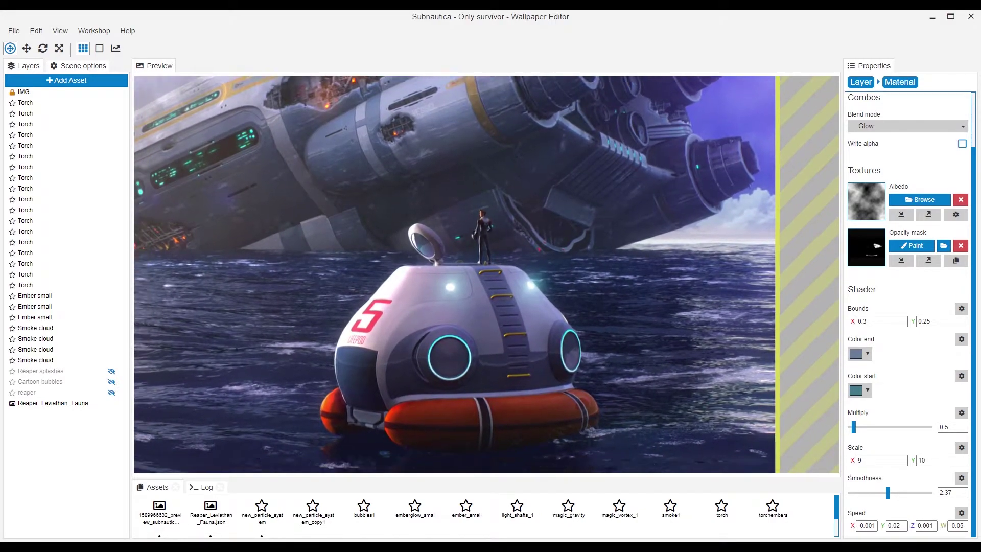
Try the IMG layer's Reapers shadow and Reaper movement effects in the preview and hide both again.
left_click(59, 95)
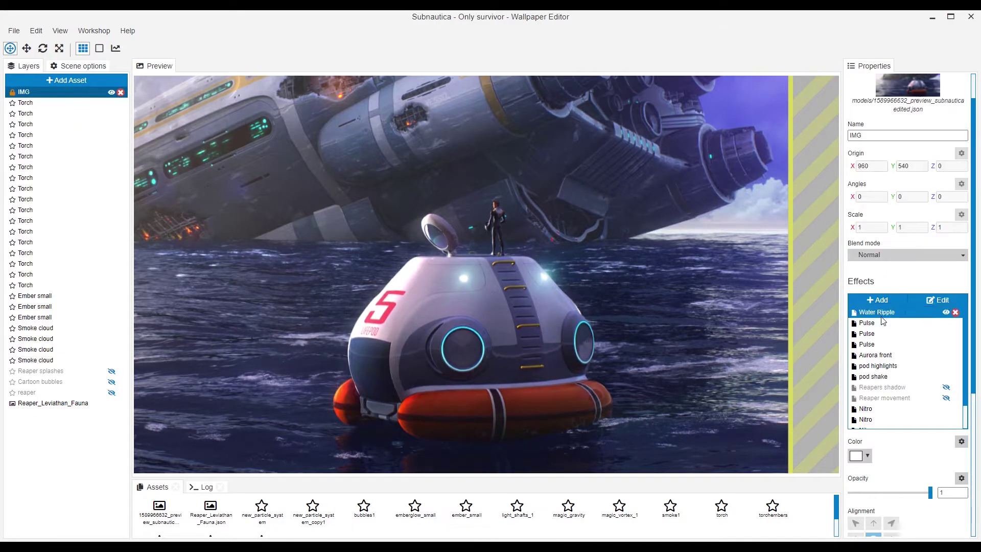
scroll(932, 380, "down", 1)
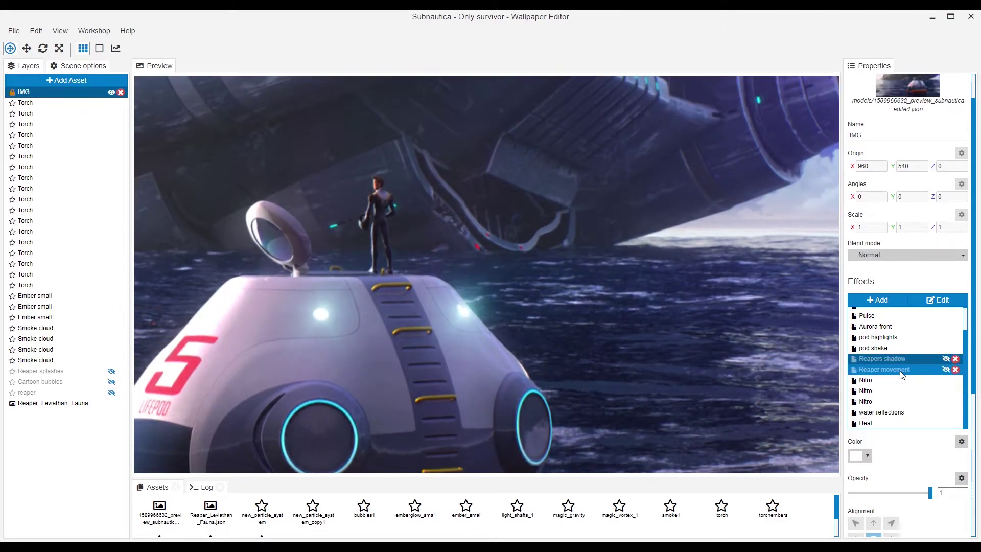
left_click(945, 369)
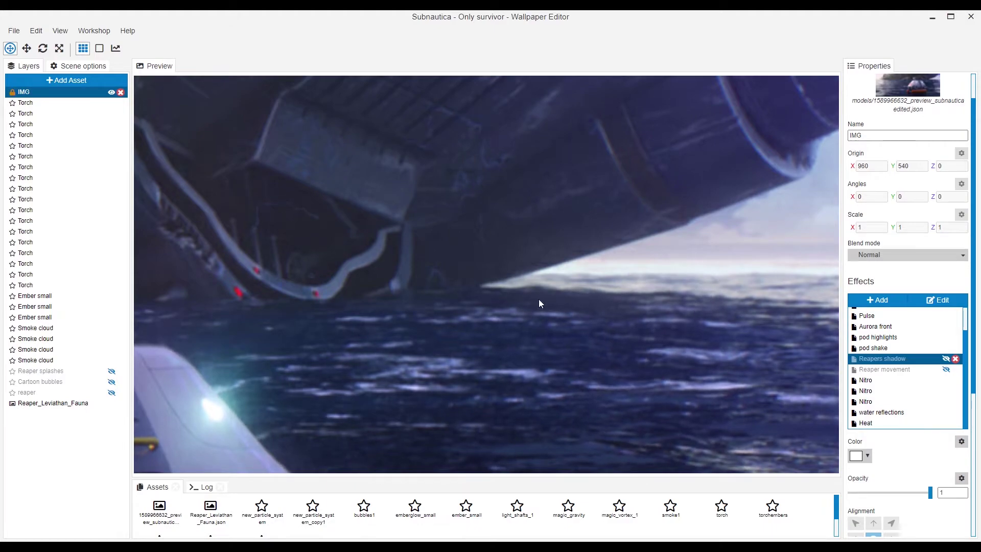
left_click(948, 359)
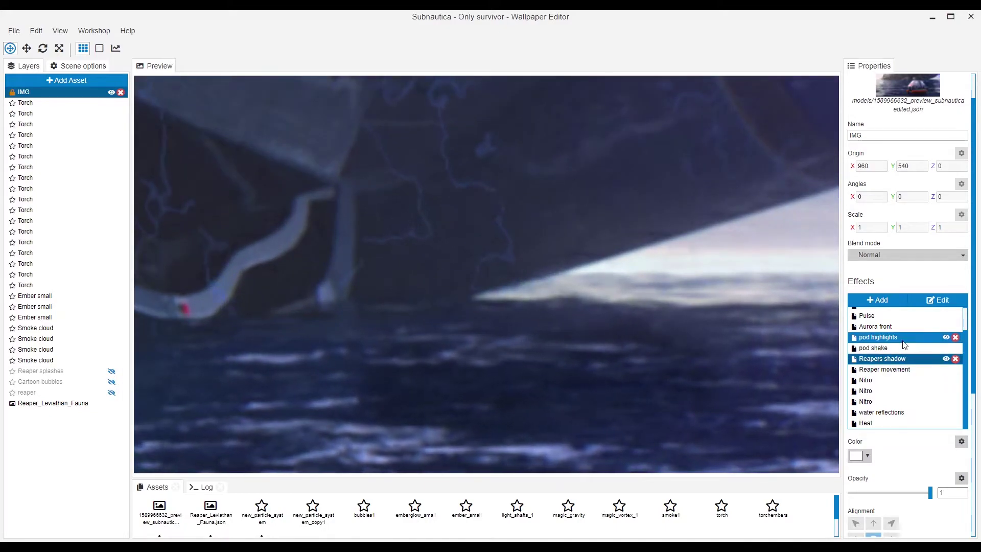
left_click(945, 370)
left_click(945, 360)
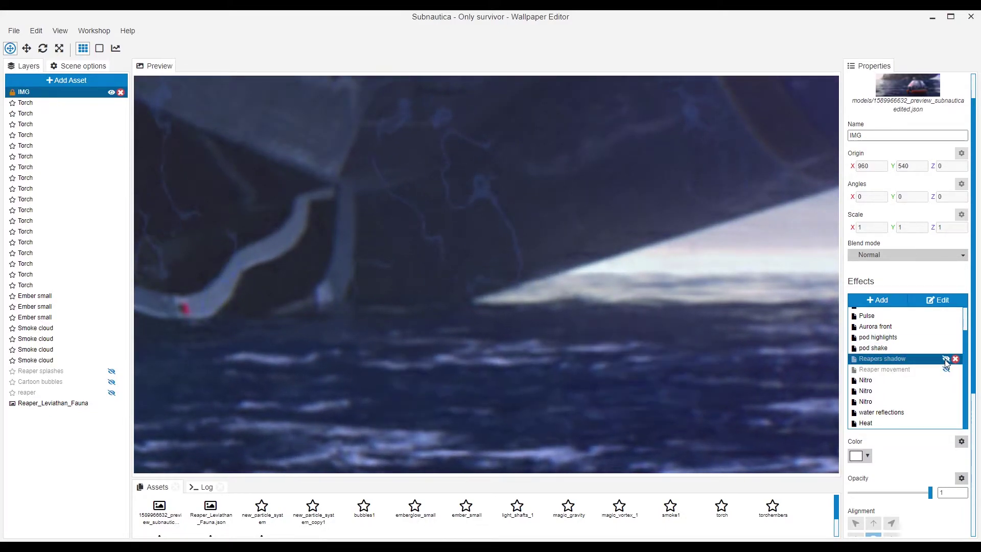
scroll(650, 334, "down", 4)
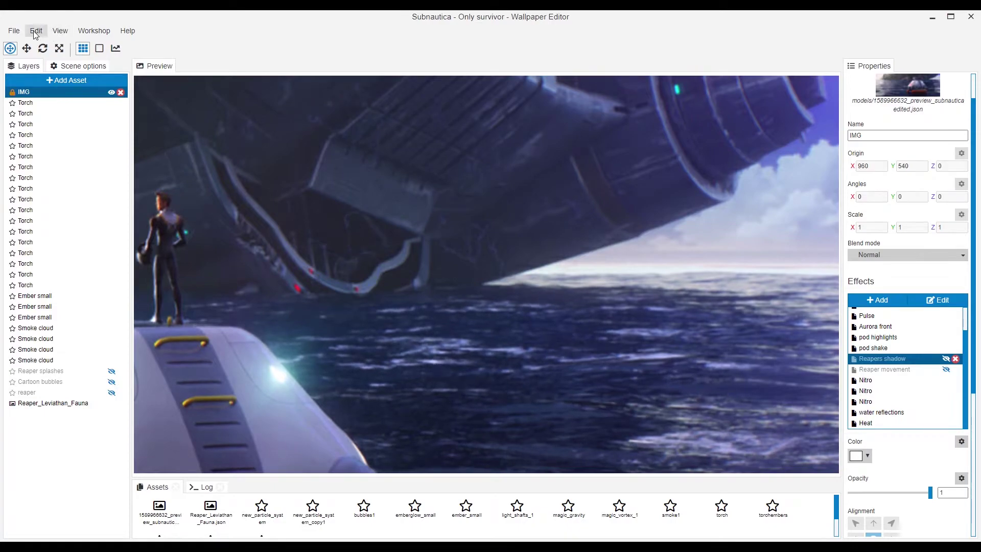
Reset the preview view, inspect the open water beside the lifepod, and save the project.
left_click(37, 32)
mouse_move(60, 31)
left_click(84, 60)
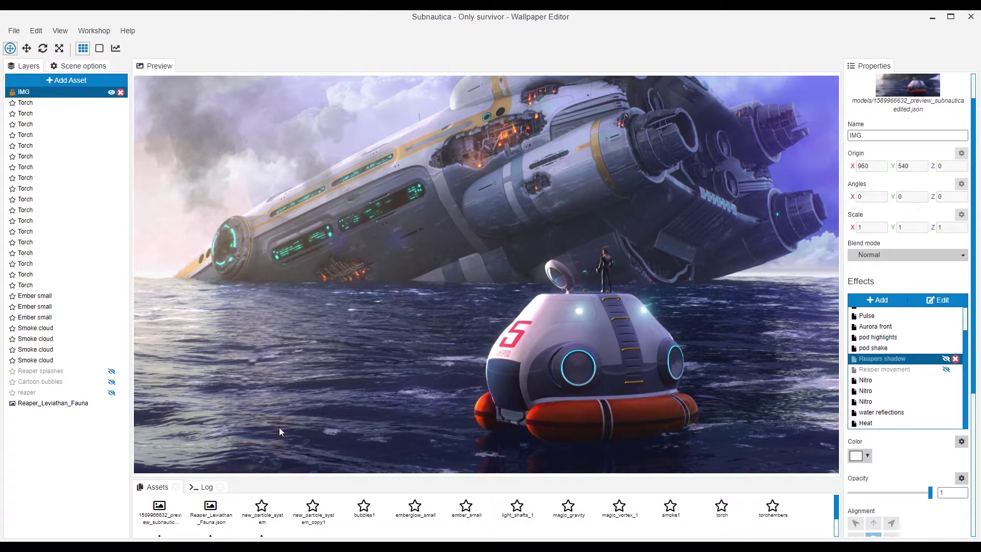
scroll(279, 427, "up", 5)
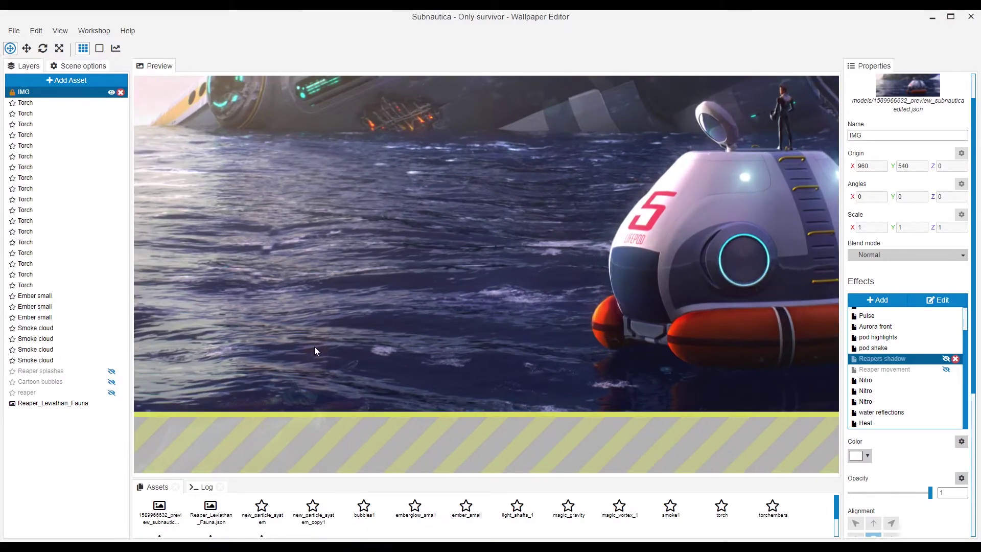
scroll(327, 358, "up", 2)
scroll(358, 357, "up", 1)
key("ctrl+s")
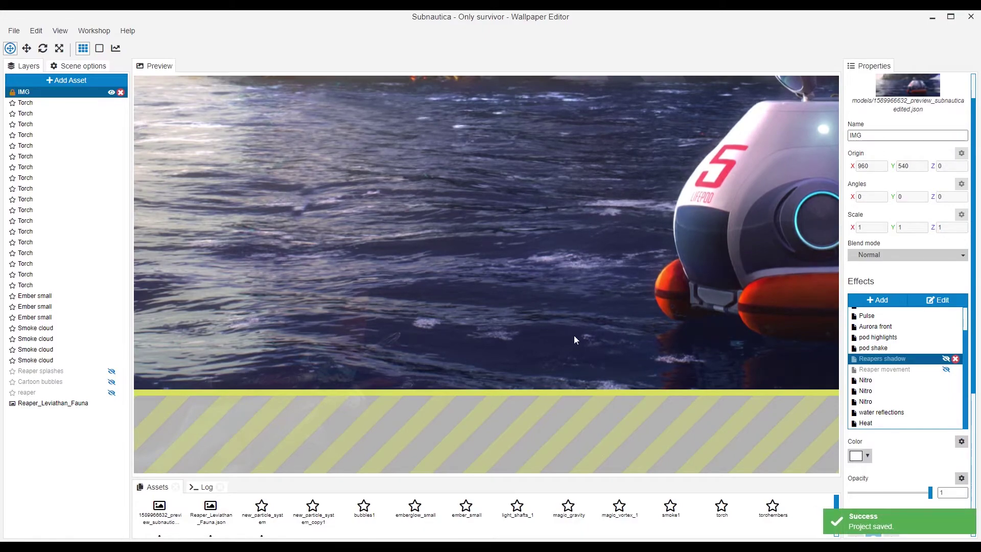
left_click_drag(309, 355, 317, 348)
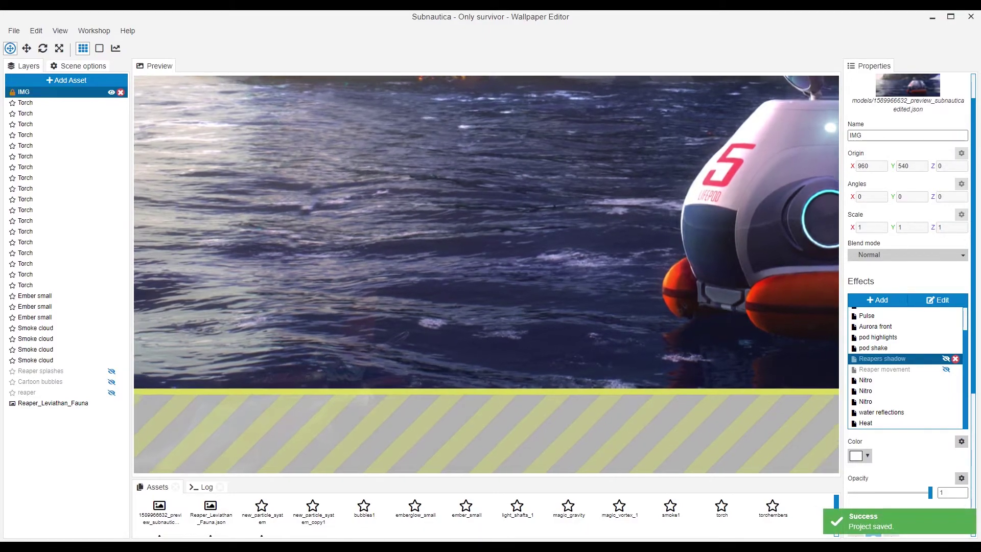
Set the Reaper_Leviathan_Fauna layer's opacity to 1 and hide its Edge Detection and Water Waves effects.
left_click(84, 404)
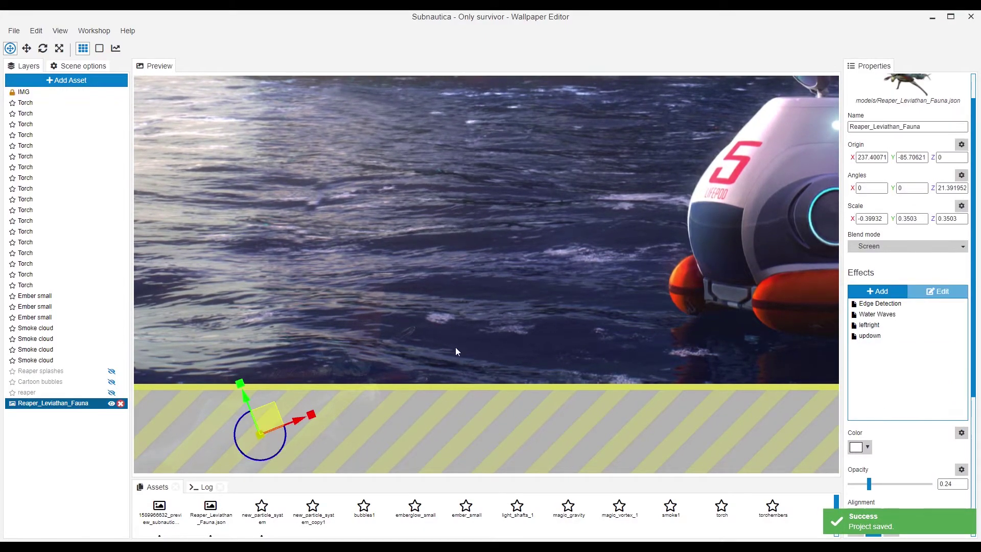
scroll(547, 339, "down", 1)
scroll(418, 351, "up", 1)
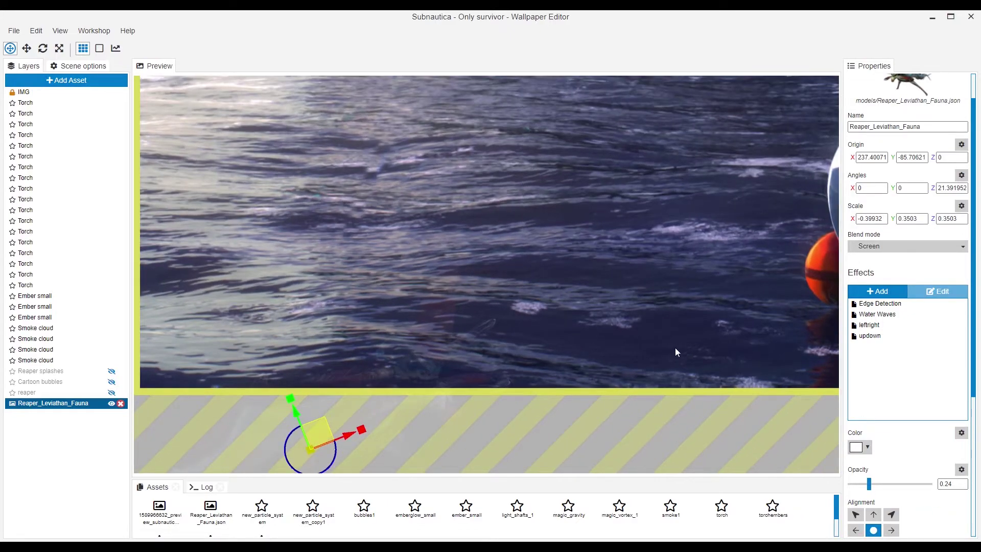
left_click_drag(870, 483, 950, 498)
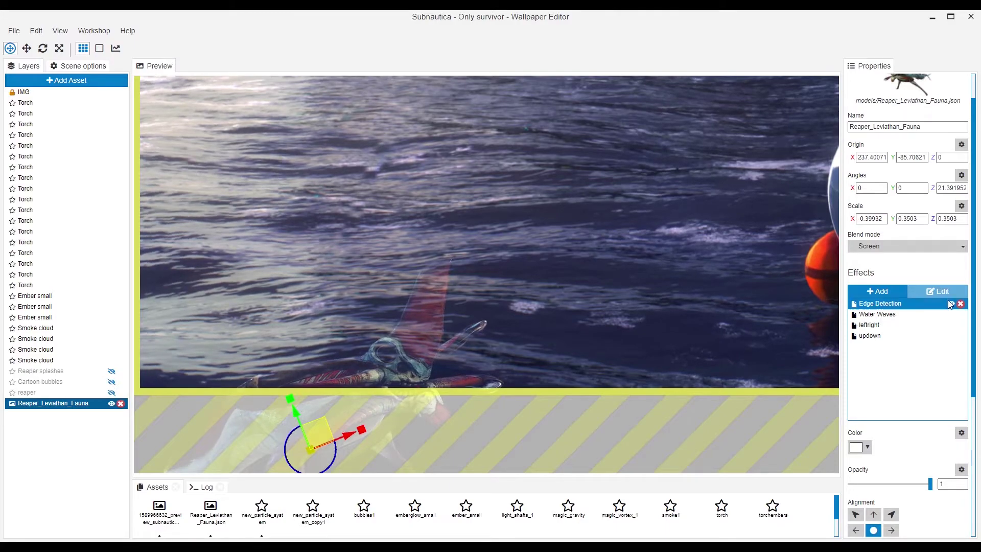
left_click(950, 304)
left_click(953, 316)
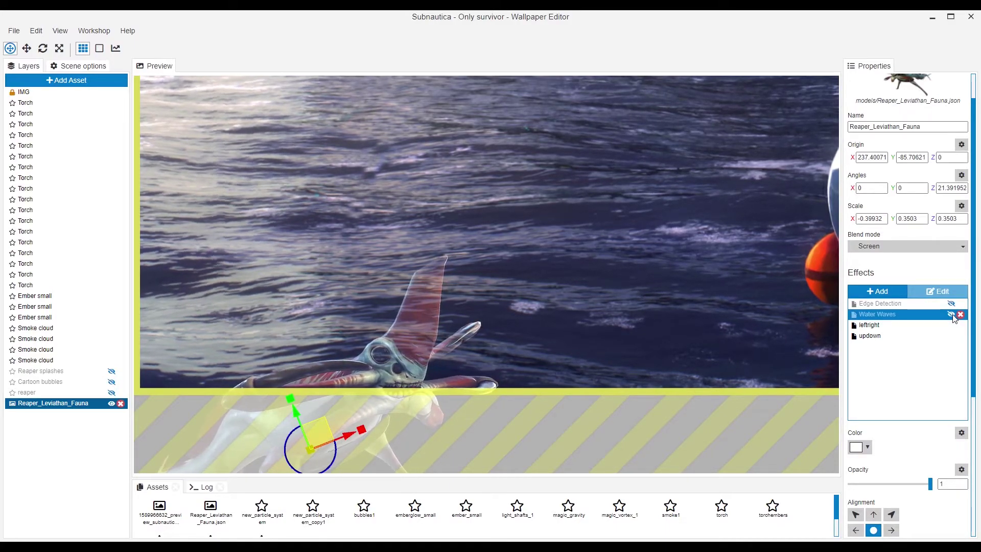
Open the material settings of the reaper layer's updown effect and examine its shake direction.
left_click(919, 325)
left_click(911, 341, "shift")
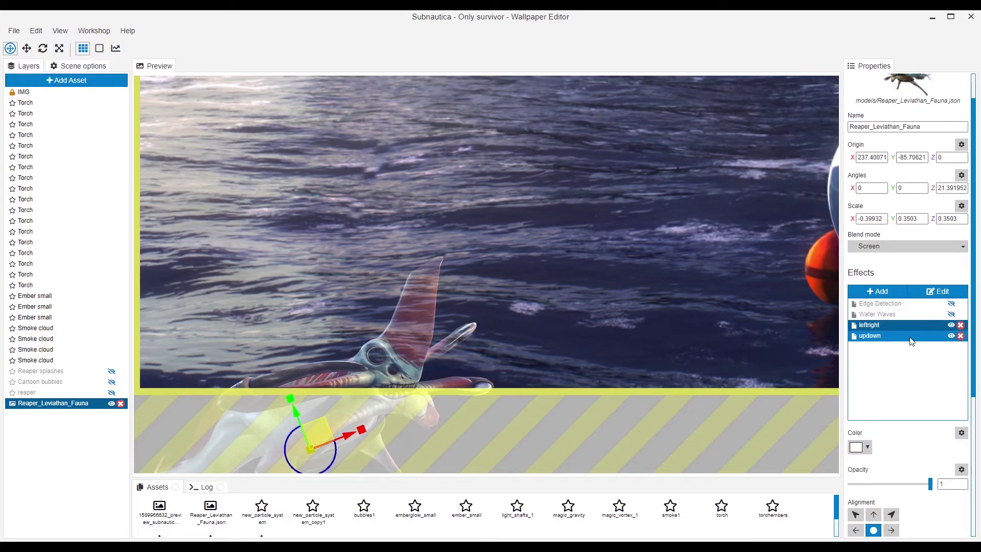
left_click(912, 341)
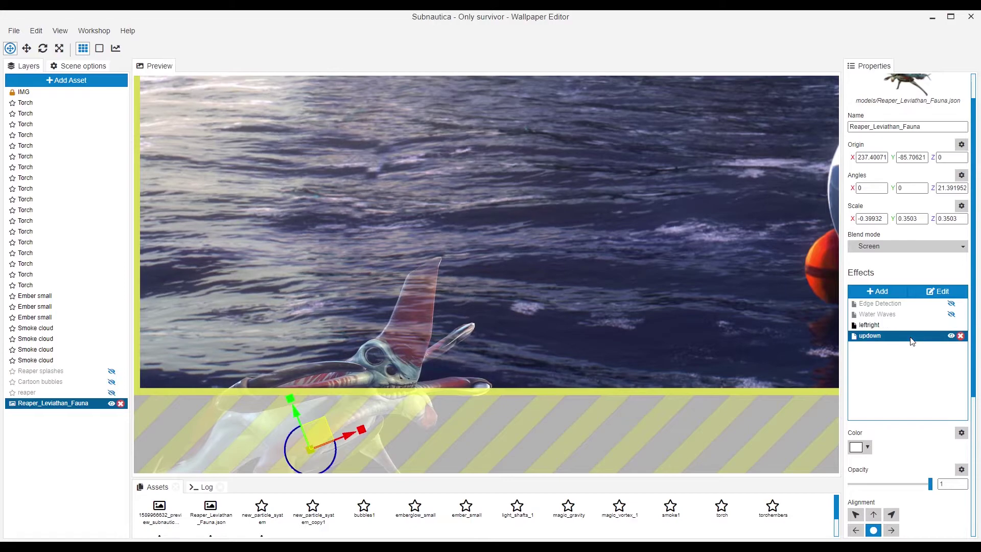
left_click(943, 292)
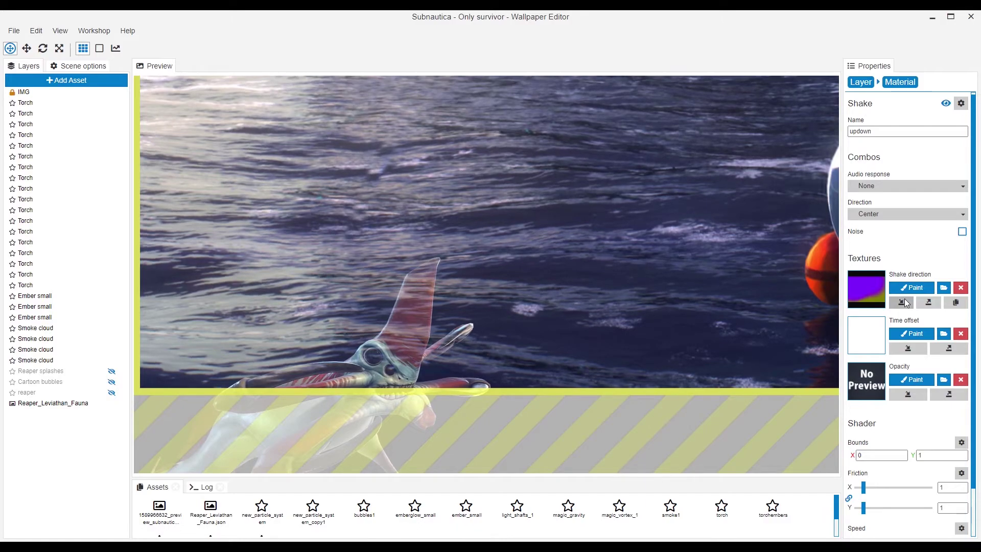
Save the project and turn the Reaper_Leviathan_Fauna layer's Water Waves effect back on.
left_click(24, 92)
key("ctrl+s")
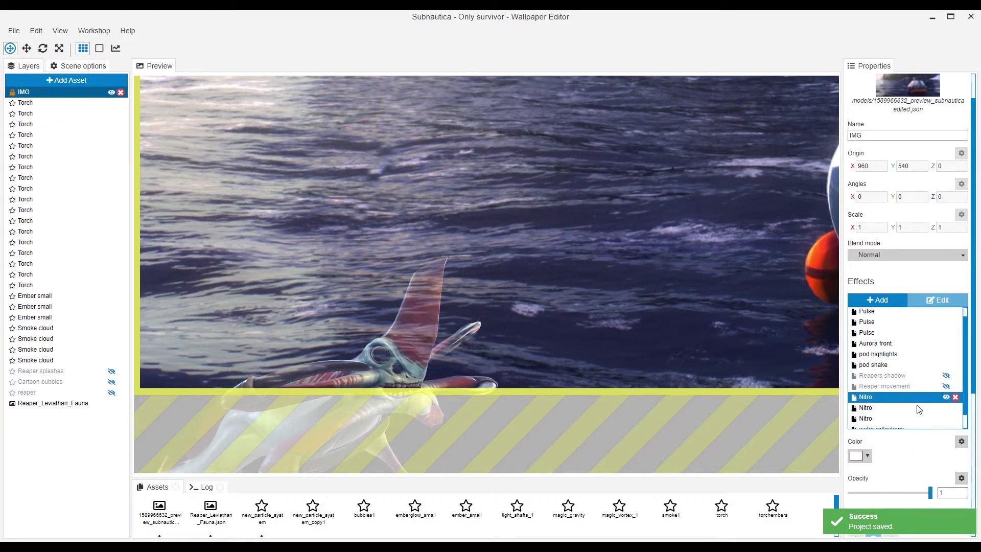
scroll(894, 403, "down", 2)
left_click(44, 404)
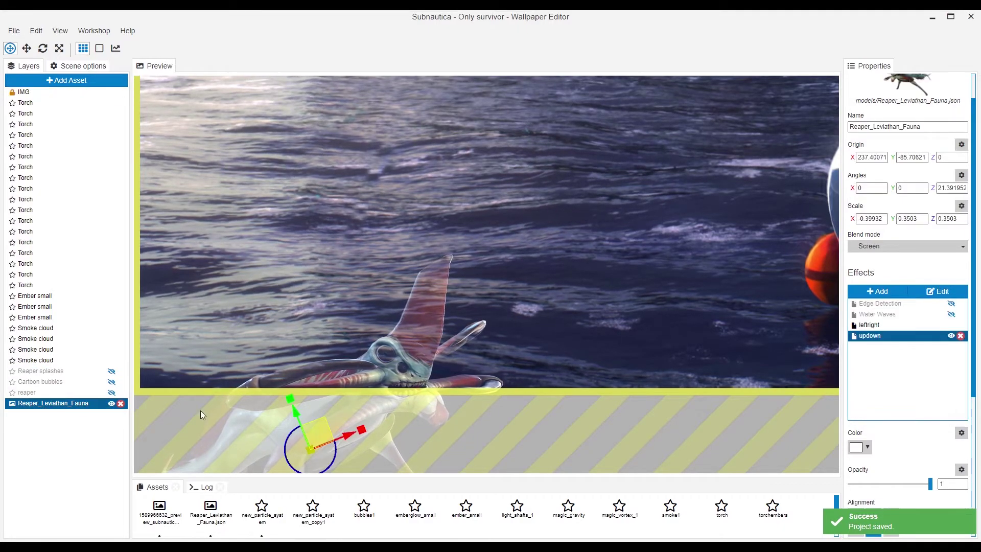
left_click(951, 314)
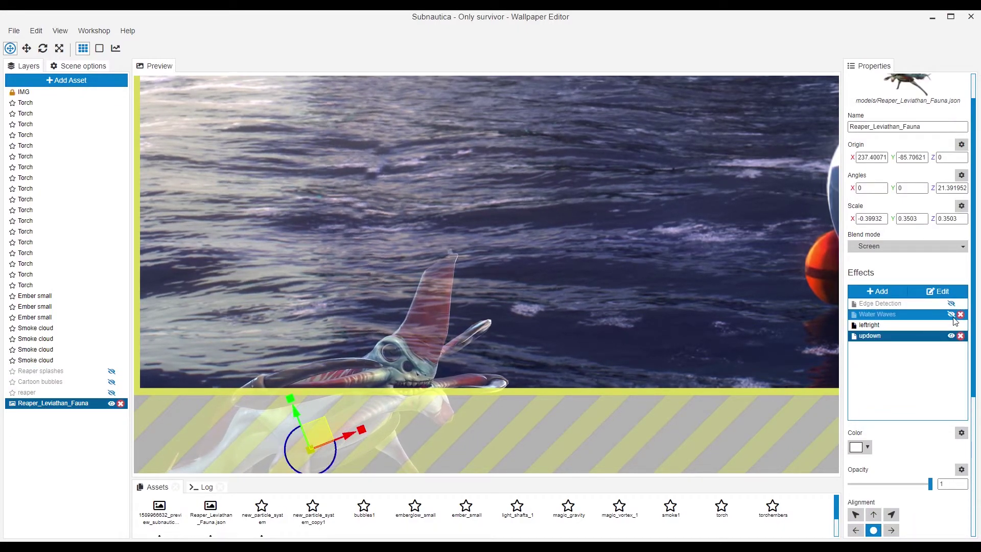
left_click(909, 314)
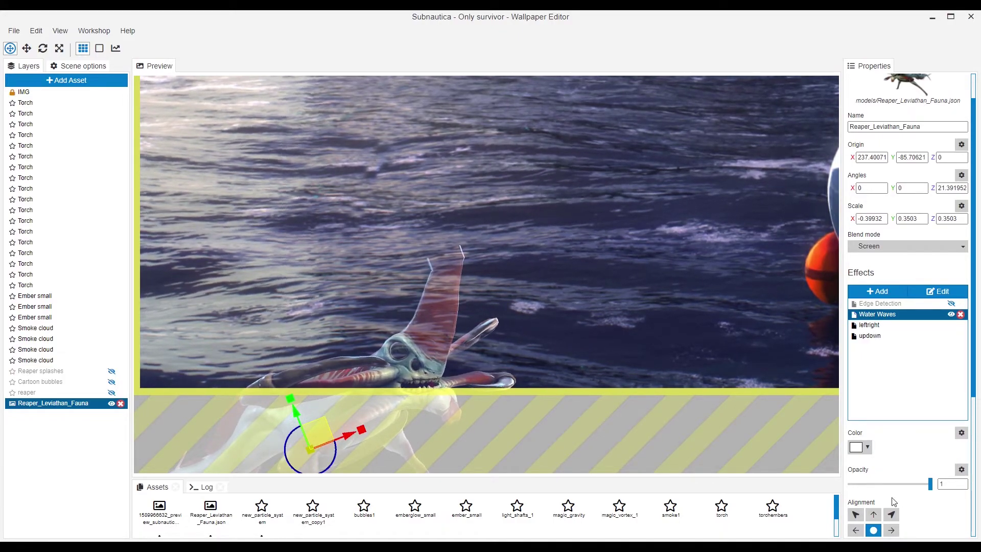
Set the reaper layer's opacity to 0.23, comparing the creature with full opacity in a close-up of the preview.
left_click(873, 485)
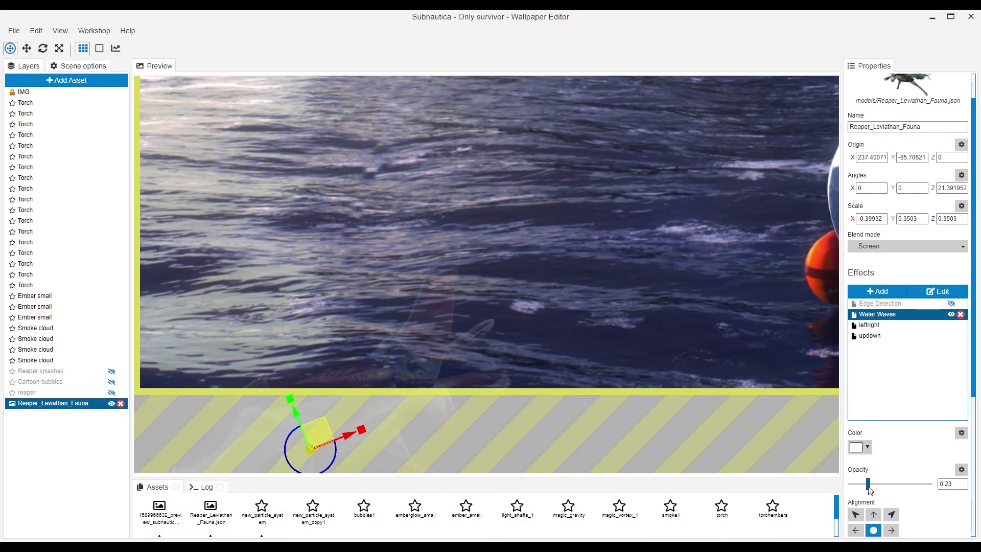
scroll(417, 413, "down", 2)
scroll(463, 296, "up", 4)
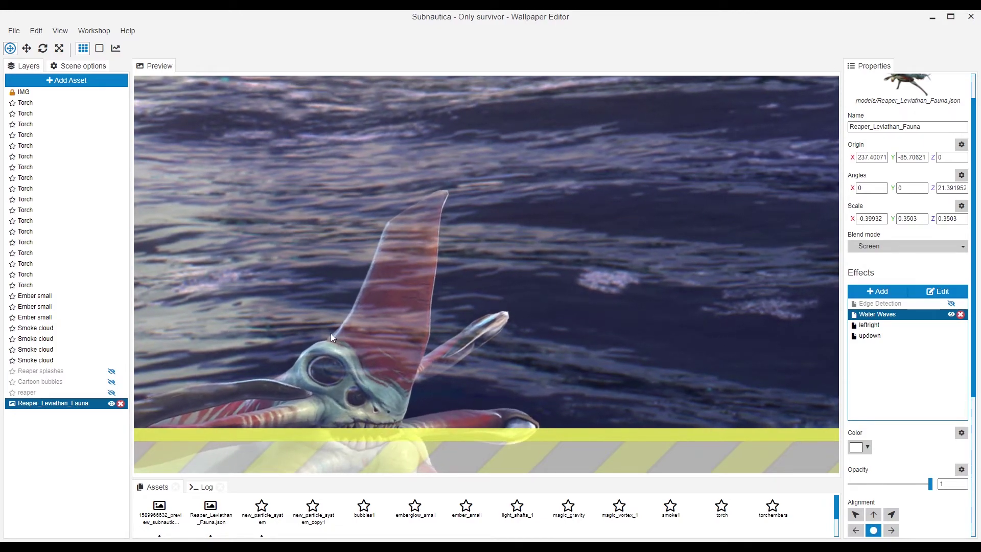
left_click(880, 484)
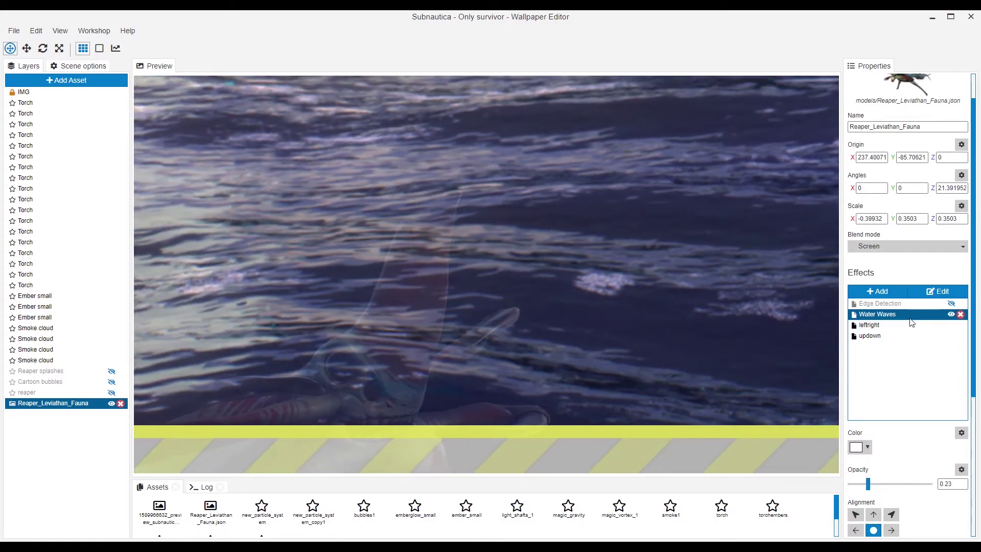
Turn the reaper layer's Edge Detection effect back on and open its material settings.
left_click(942, 305)
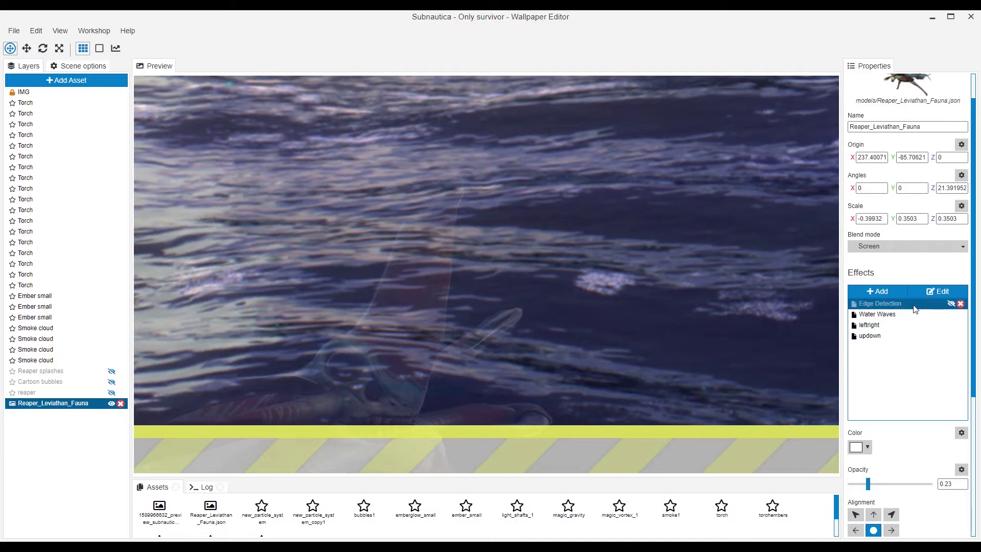
left_click(951, 303)
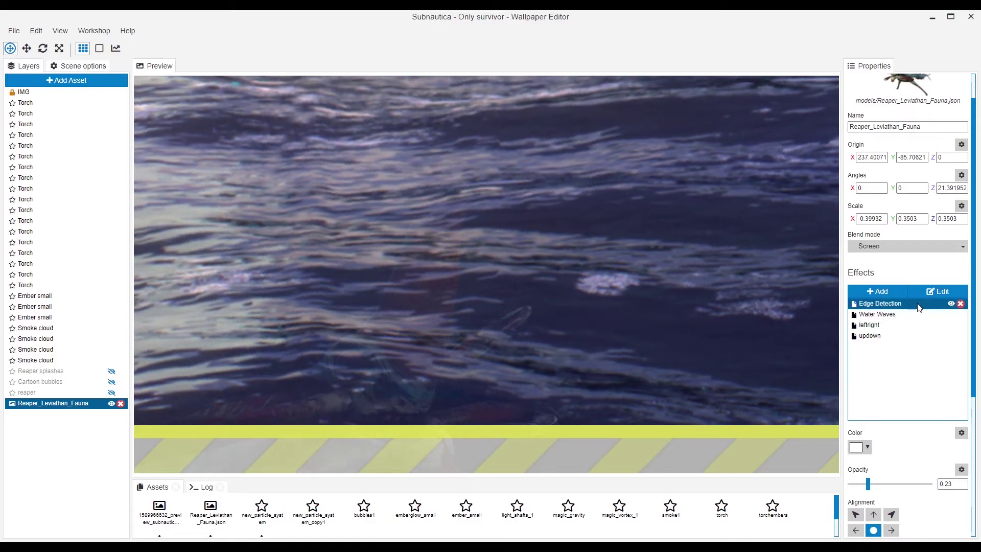
left_click(942, 292)
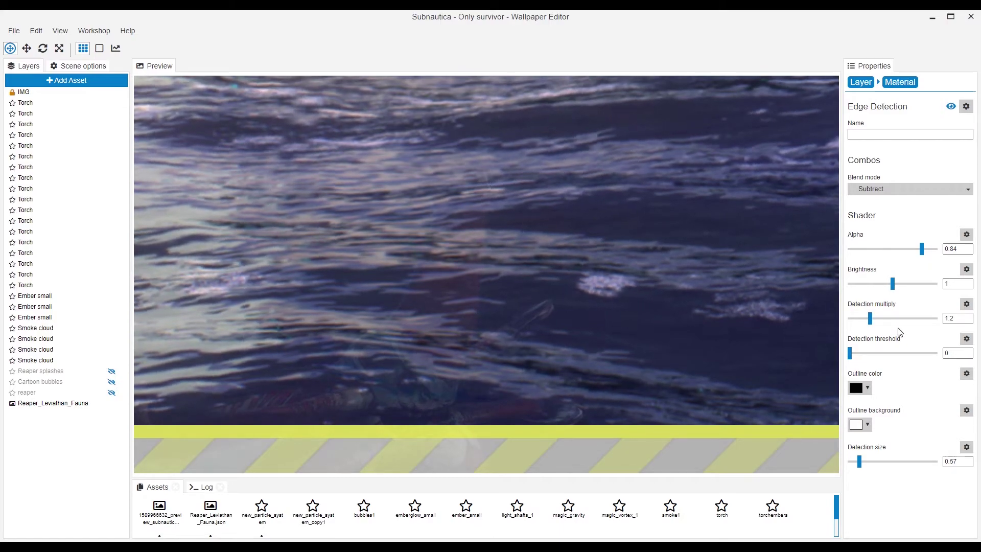
Set the Edge Detection effect's blend mode to Normal and save the project.
left_click(903, 188)
left_click(863, 201)
key("ctrl+s")
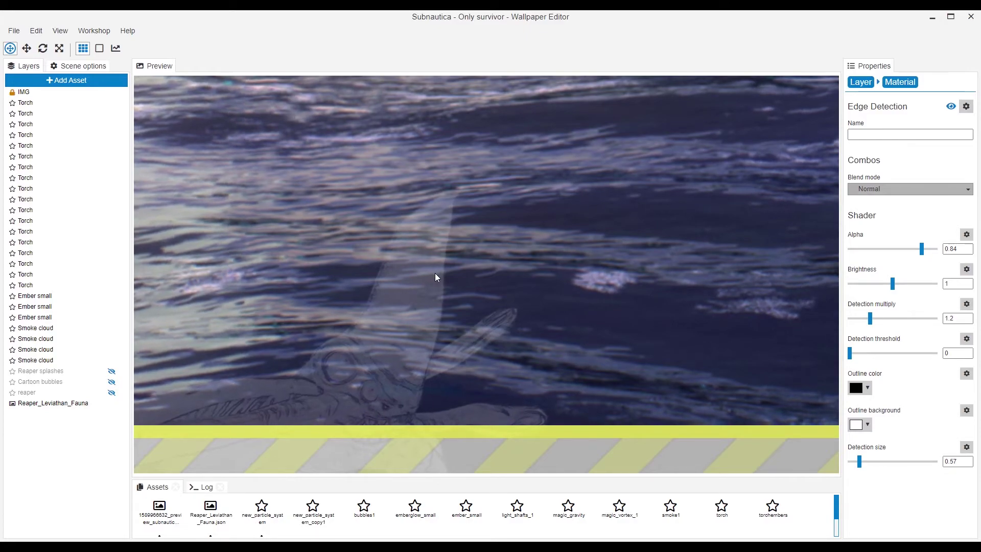
key("ctrl+s")
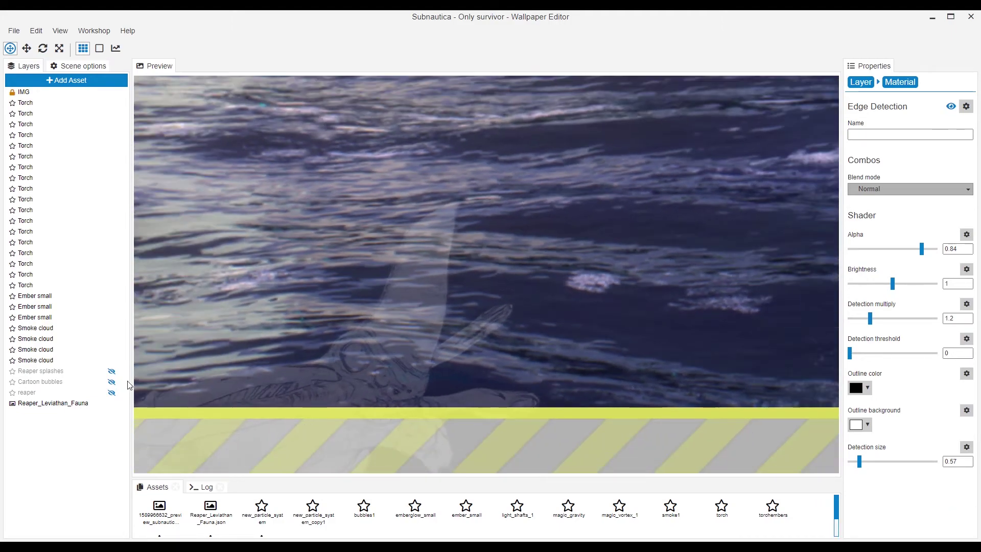
Set the Reaper_Leviathan_Fauna layer's opacity to 1 and reopen the Edge Detection effect's material settings.
left_click(382, 351)
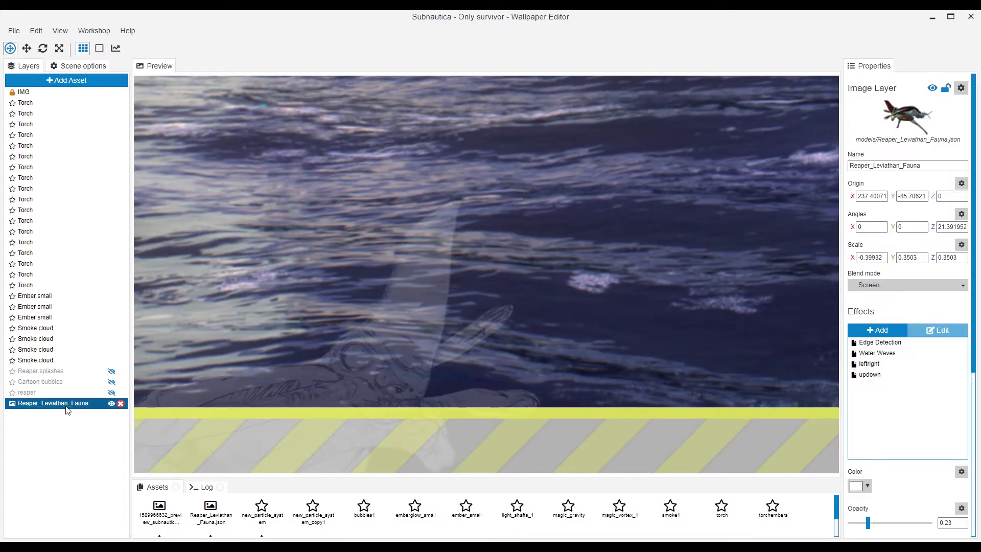
left_click_drag(868, 522, 933, 522)
left_click(895, 343)
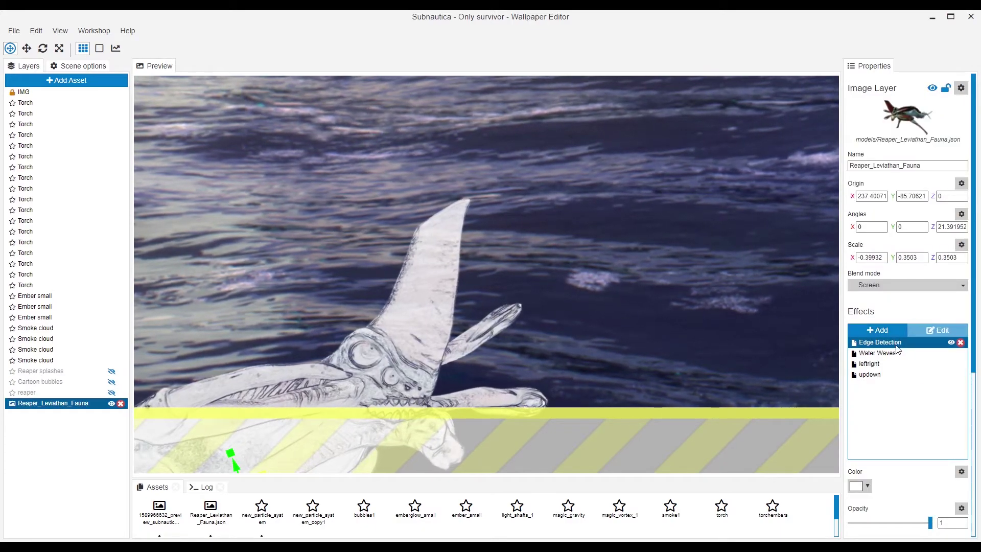
left_click(942, 334)
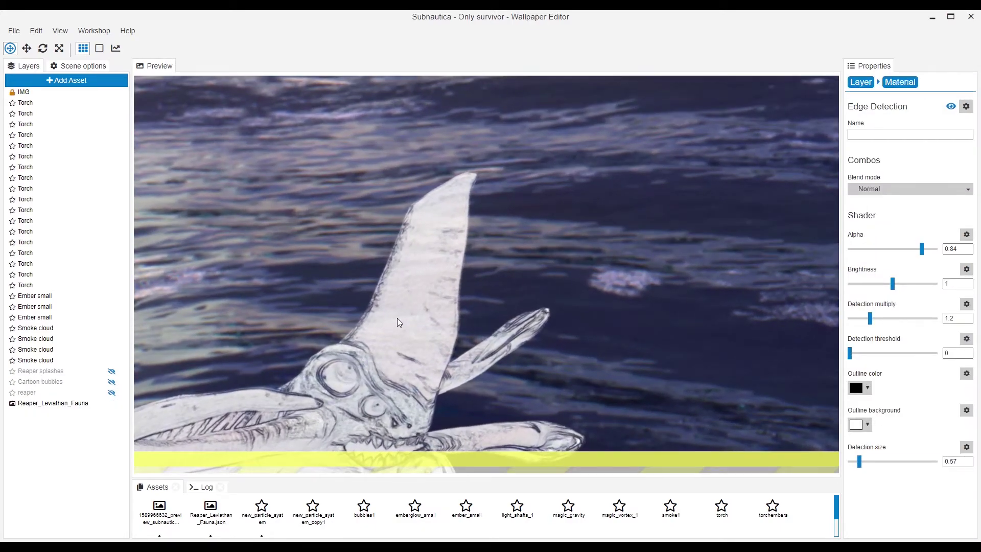
Set the Edge Detection effect's blend mode to Subtract and save the project.
left_click(891, 189)
scroll(885, 228, "down", 5)
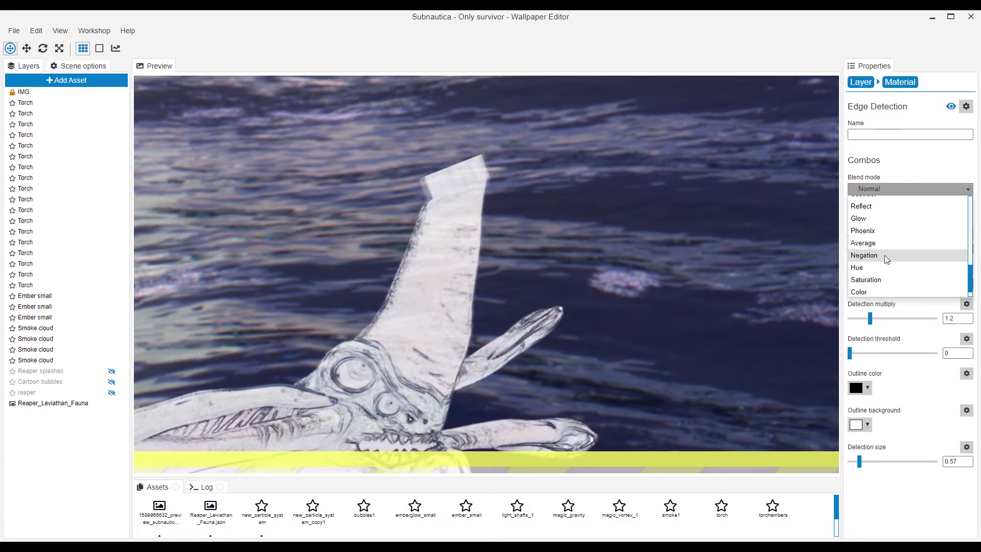
scroll(886, 259, "down", 2)
scroll(885, 253, "up", 3)
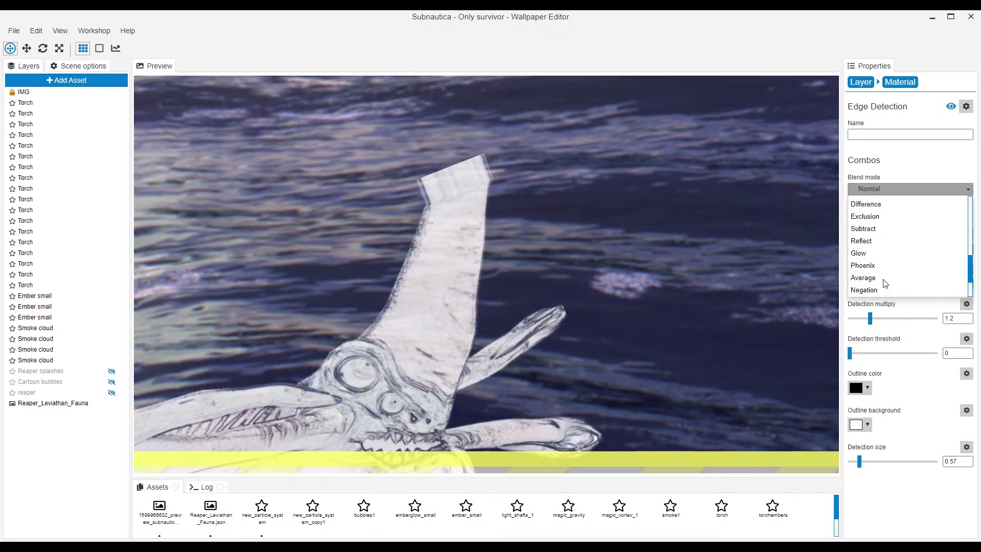
scroll(884, 240, "up", 2)
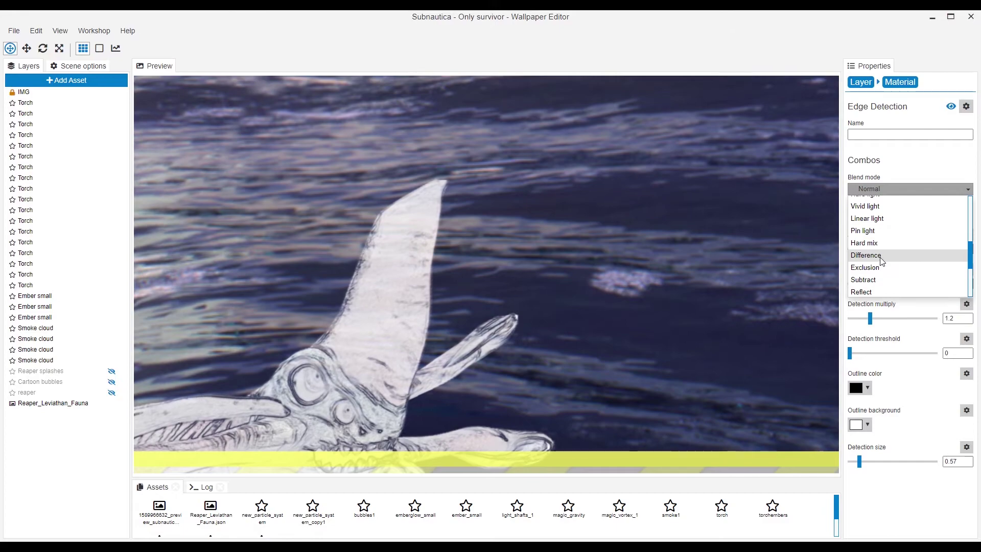
left_click(877, 278)
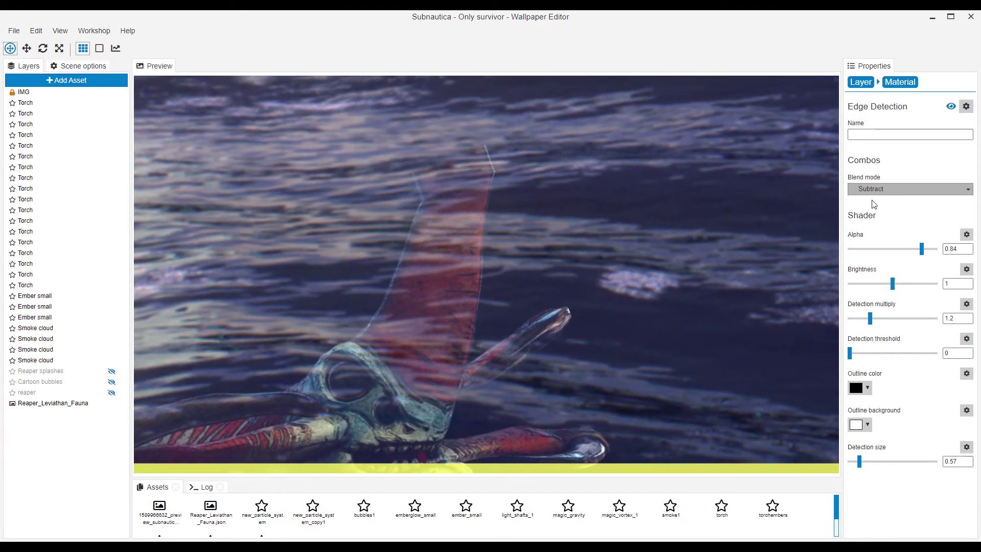
key("ctrl+s")
Set the Reaper_Leviathan_Fauna layer's opacity to 0.24 and reset the preview camera to the full wallpaper.
left_click(52, 403)
left_click(949, 344)
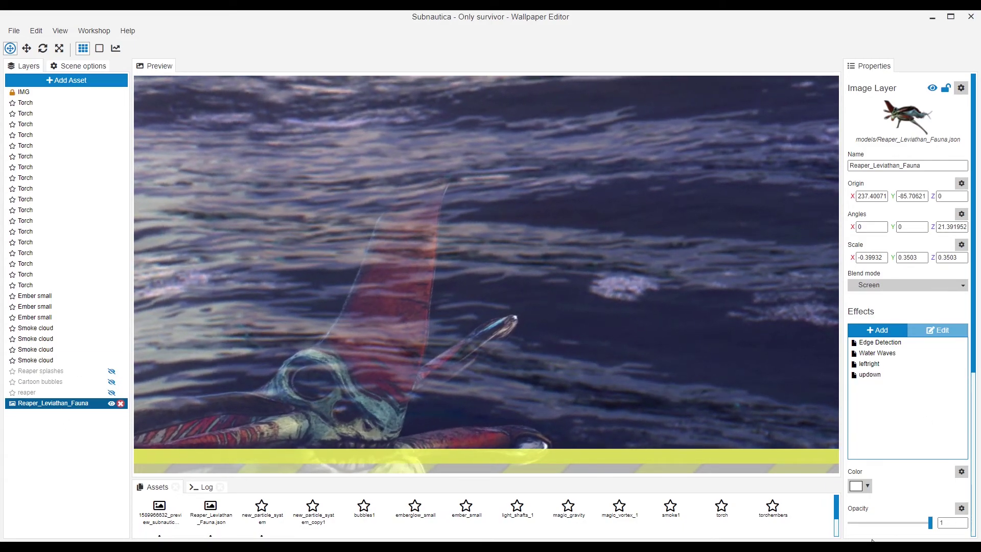
left_click(868, 523)
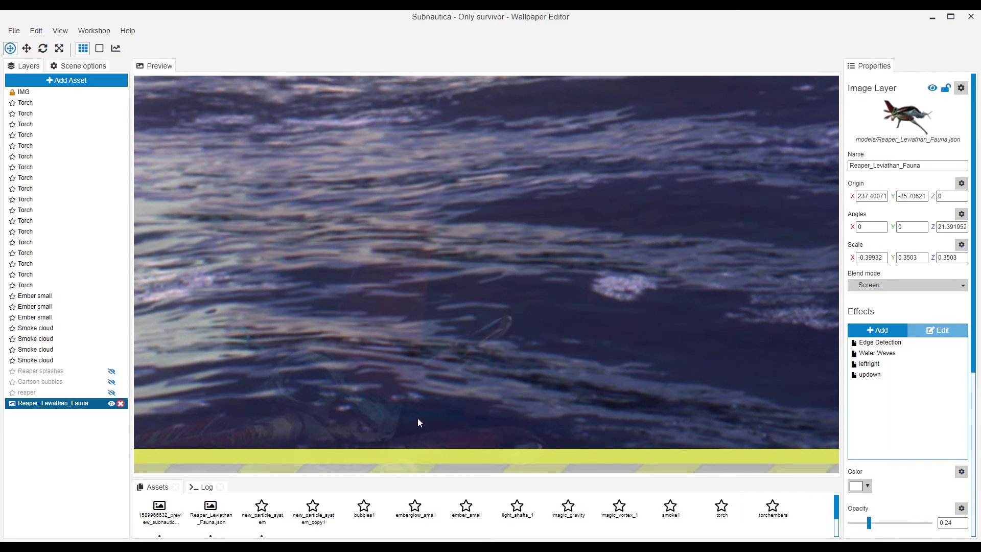
scroll(373, 404, "down", 2)
left_click_drag(419, 299, 390, 329)
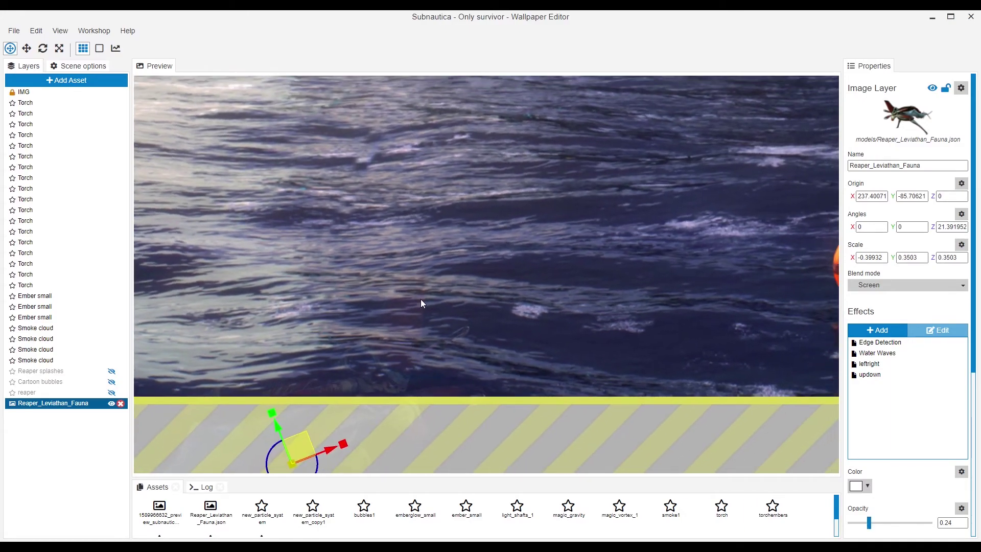
scroll(423, 309, "down", 4)
left_click_drag(489, 110, 425, 189)
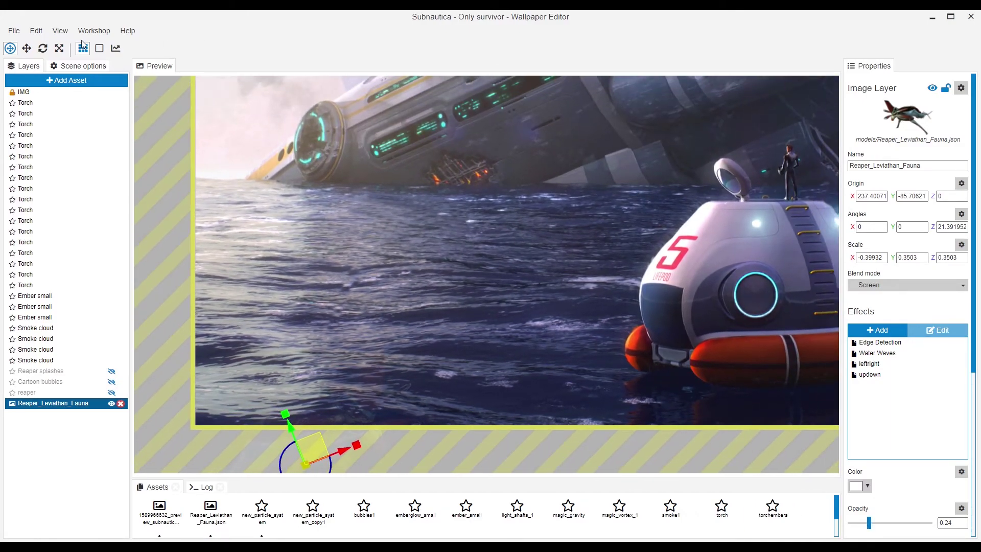
left_click(46, 34)
left_click(60, 31)
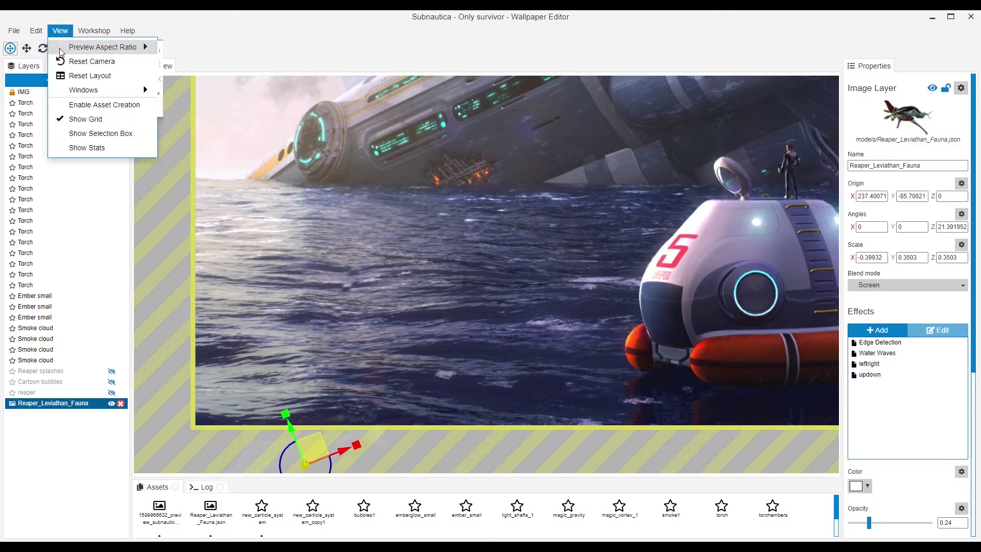
left_click(70, 67)
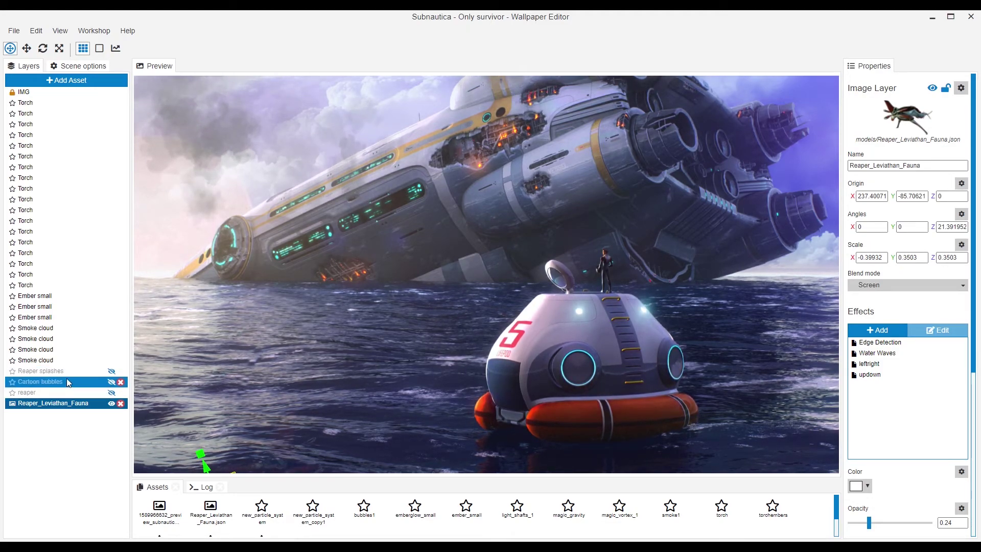
Make the reaper particle layer visible, inspect the water by the wreck's nose up close and save the project.
left_click(111, 392)
left_click_drag(222, 289, 378, 297)
scroll(218, 283, "up", 4)
left_click_drag(219, 283, 364, 252)
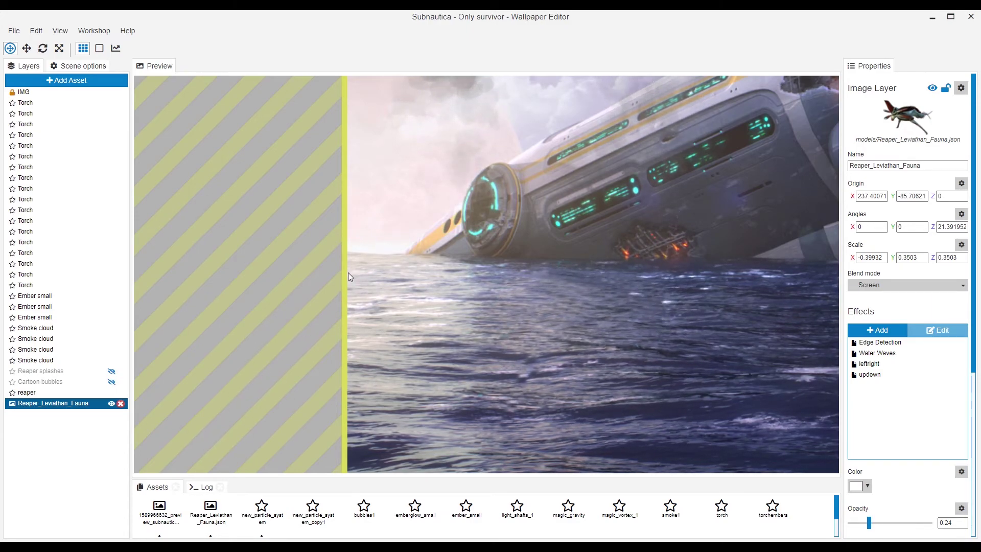
scroll(346, 266, "up", 2)
scroll(294, 266, "up", 2)
key("ctrl+s")
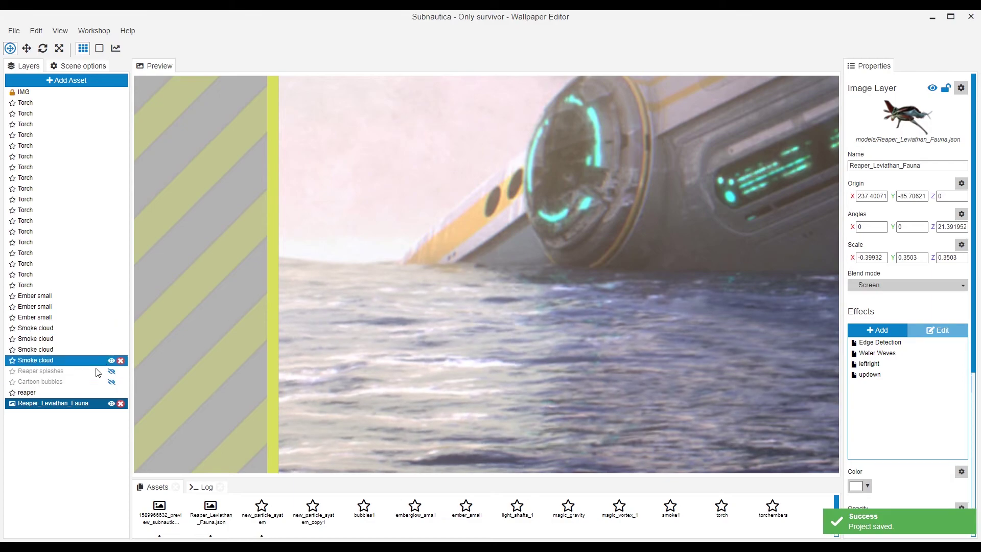
Inspect the reaper layer's particle system in the Particle Editor, close it and return the preview to the full wallpaper.
left_click(65, 392)
left_click(883, 278)
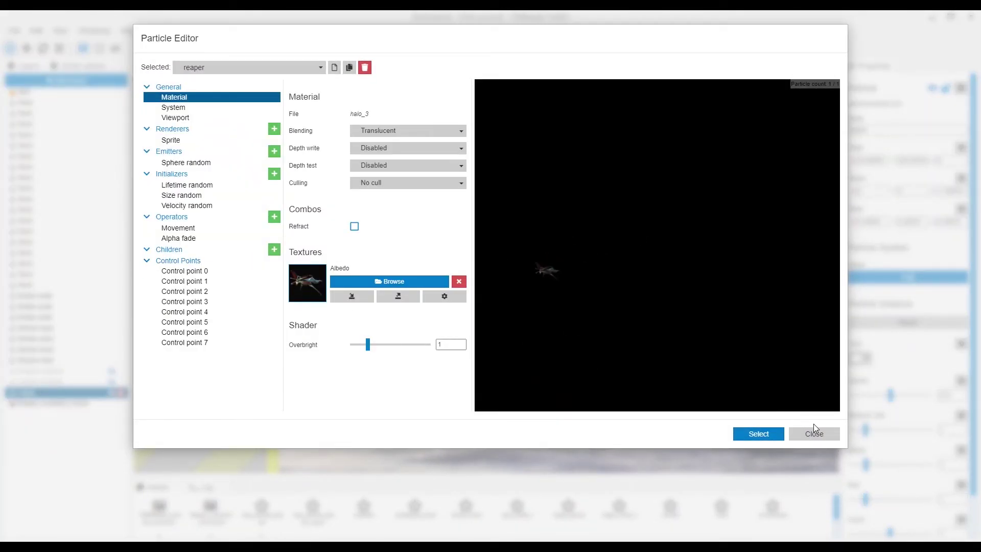
left_click(819, 435)
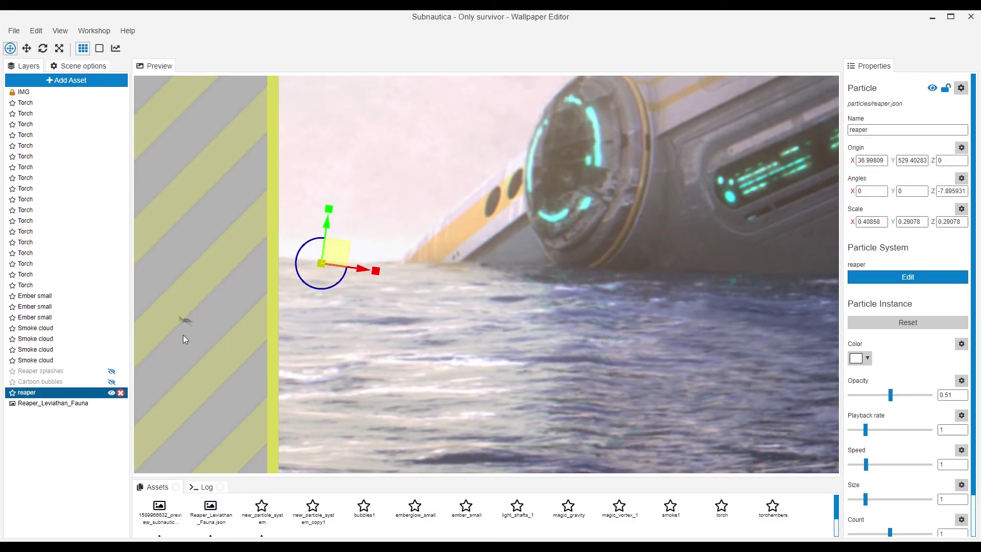
scroll(185, 358, "down", 5)
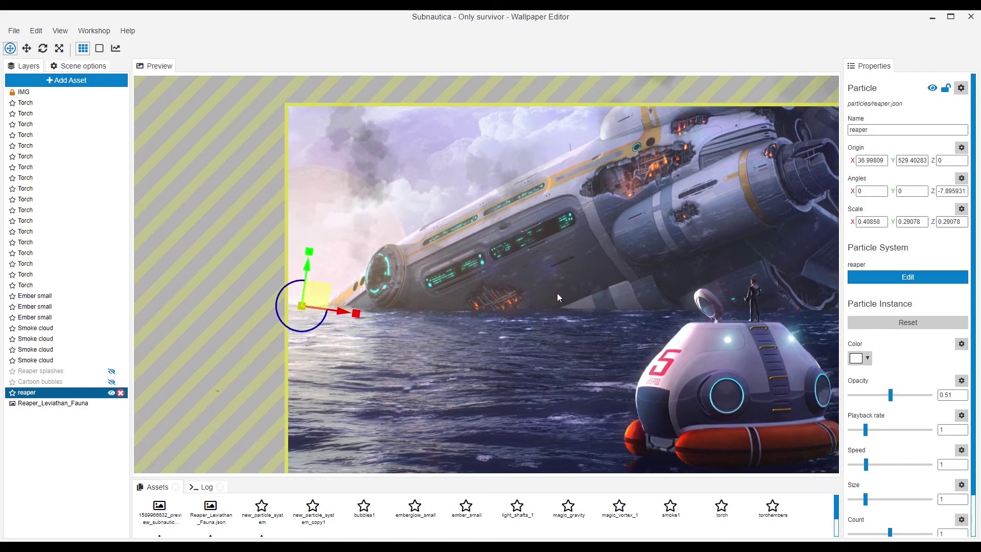
scroll(557, 293, "down", 2)
left_click(60, 31)
mouse_move(98, 46)
left_click(171, 46)
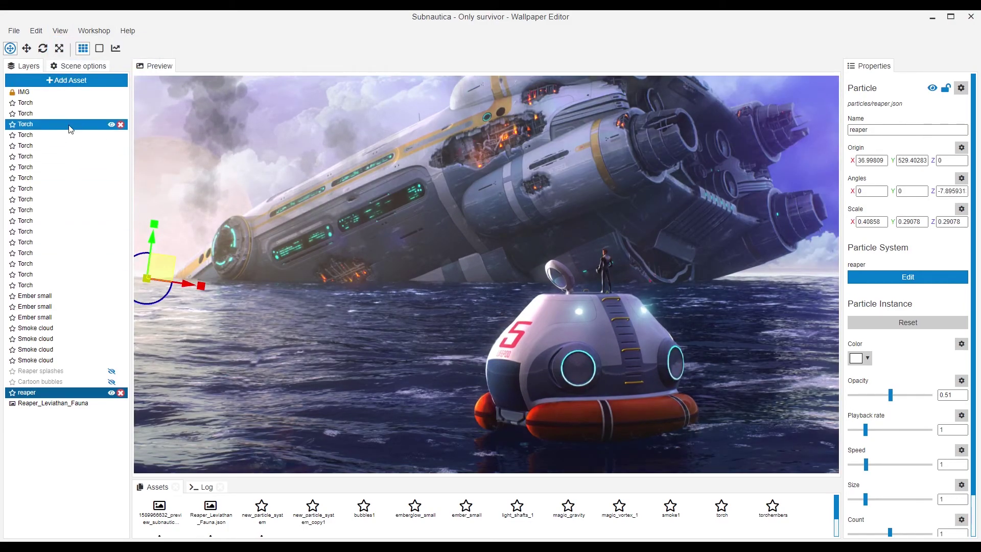
Select the IMG layer, save the project and look through the layer's effects list.
left_click(51, 92)
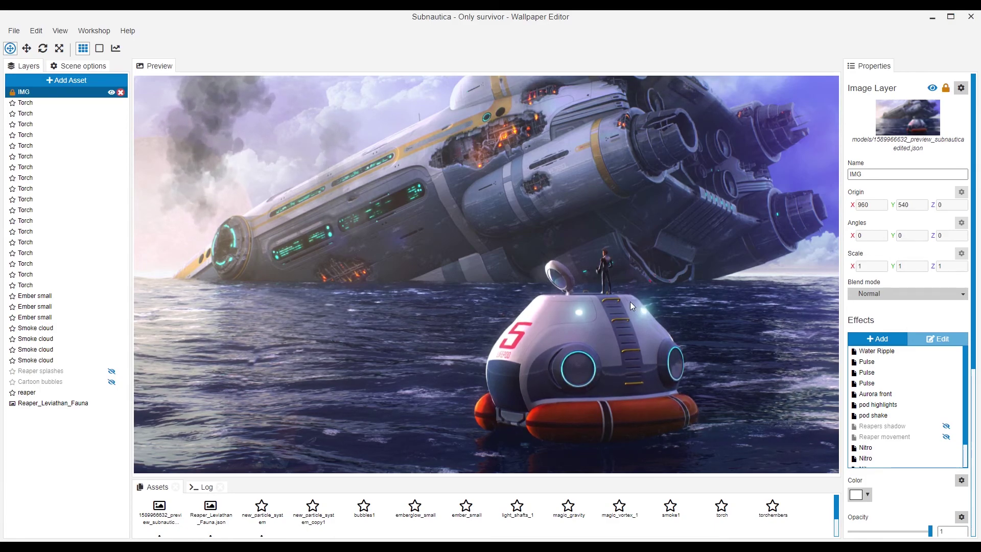
key("ctrl+s")
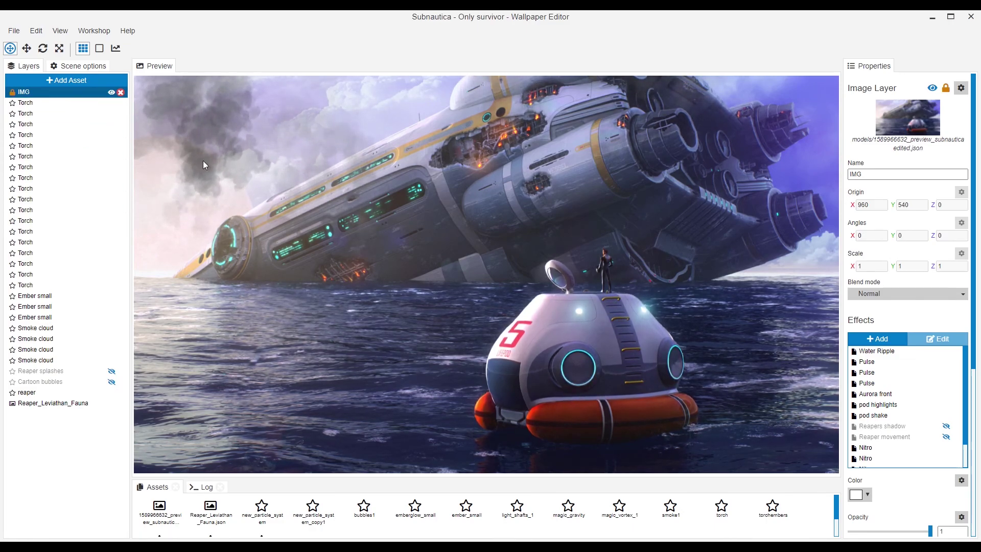
scroll(950, 373, "down", 1)
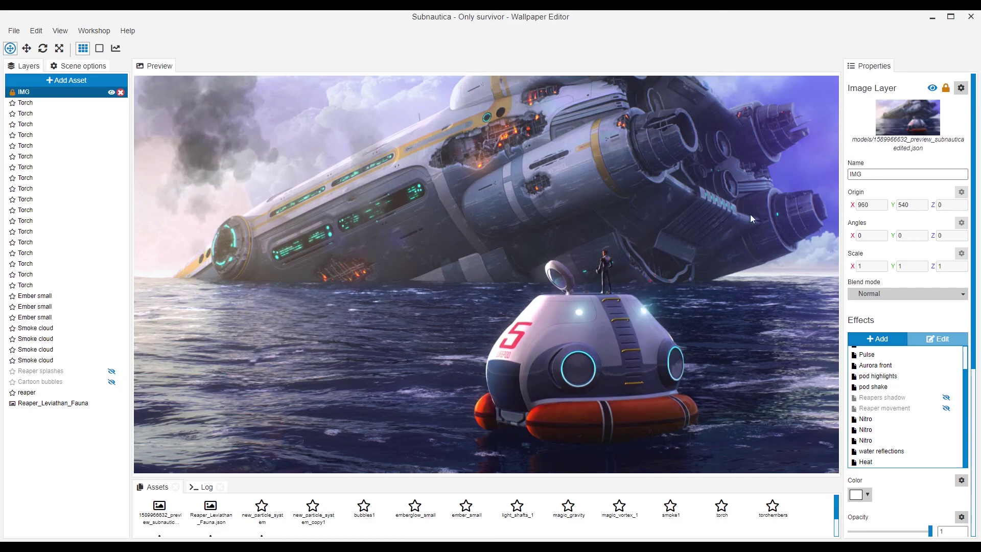